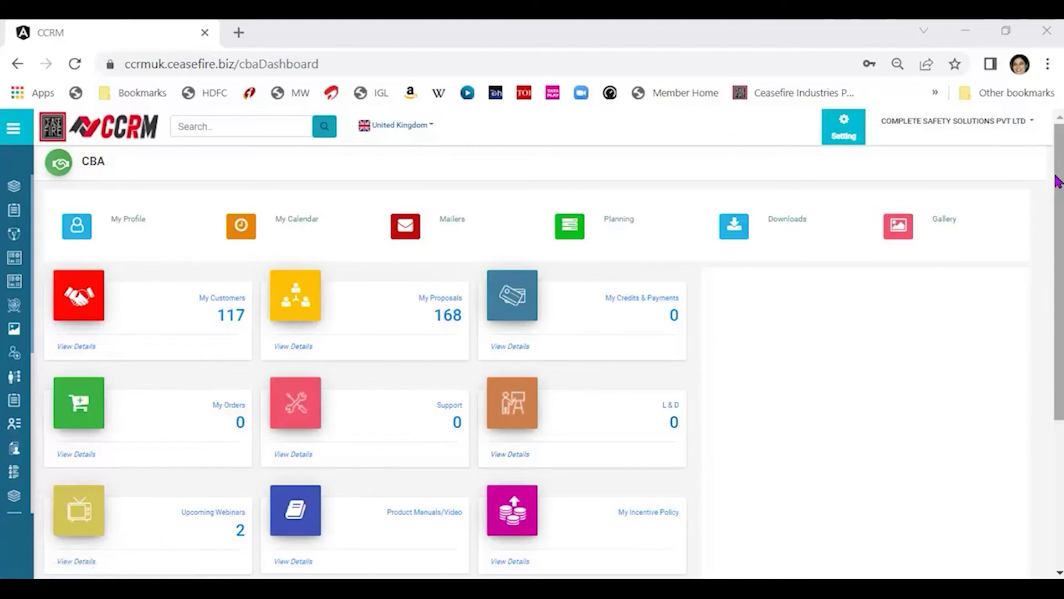
# Scroll down the CBA dashboard to bring the Task tile (6) into view.
pyautogui.moveTo(1057, 166); pyautogui.dragTo(1031, 330)
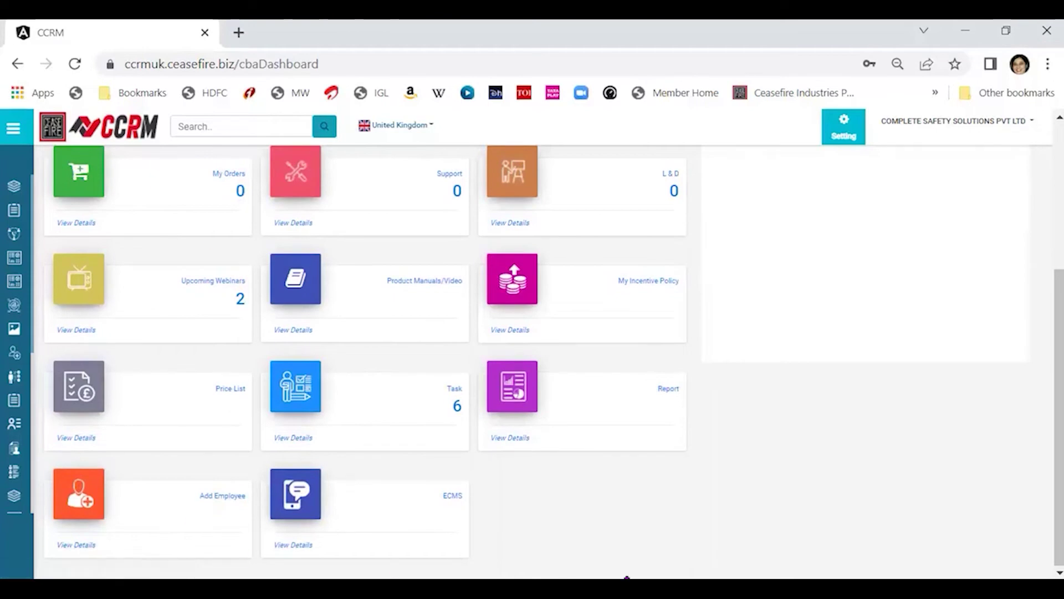
# Go from the Task tile count through the Installation Task link to the Handover Process page.
pyautogui.click(458, 400)
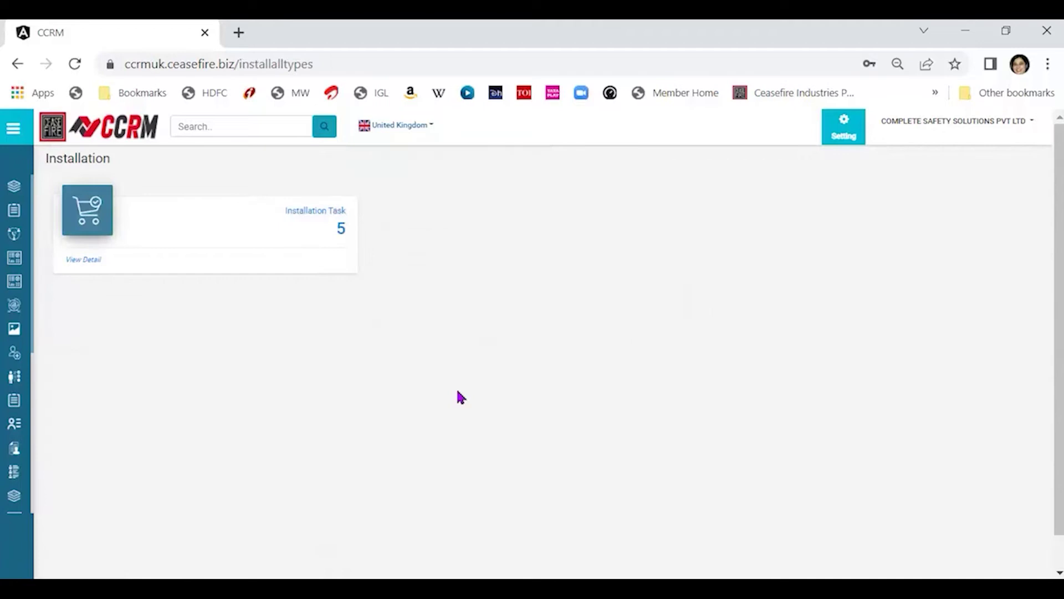
pyautogui.click(324, 212)
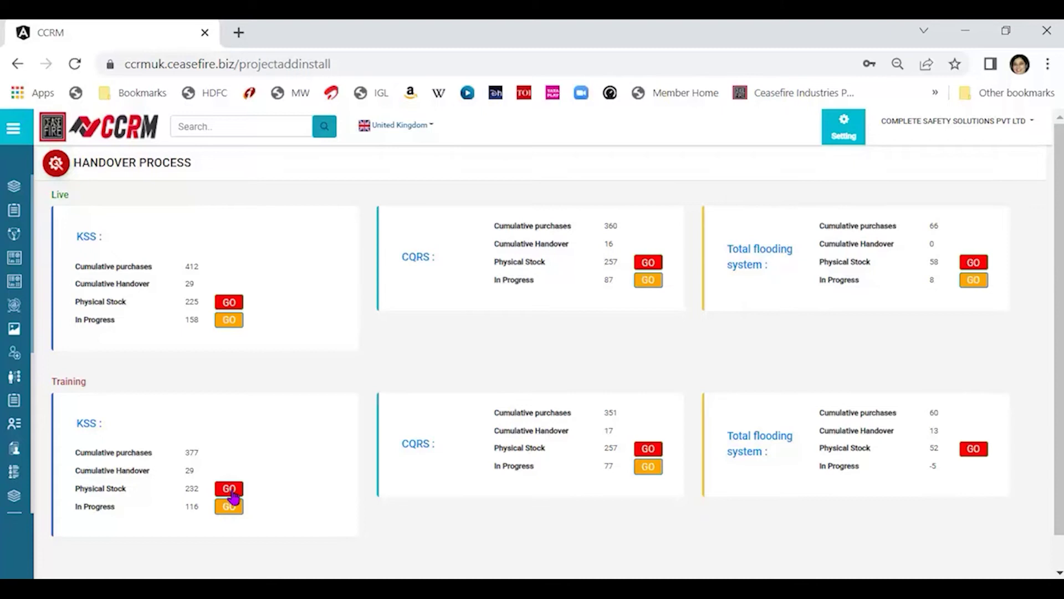
# Create a Training KSS stock project named PS012345 assigned to the technician, then check Number of systems.
pyautogui.click(230, 491)
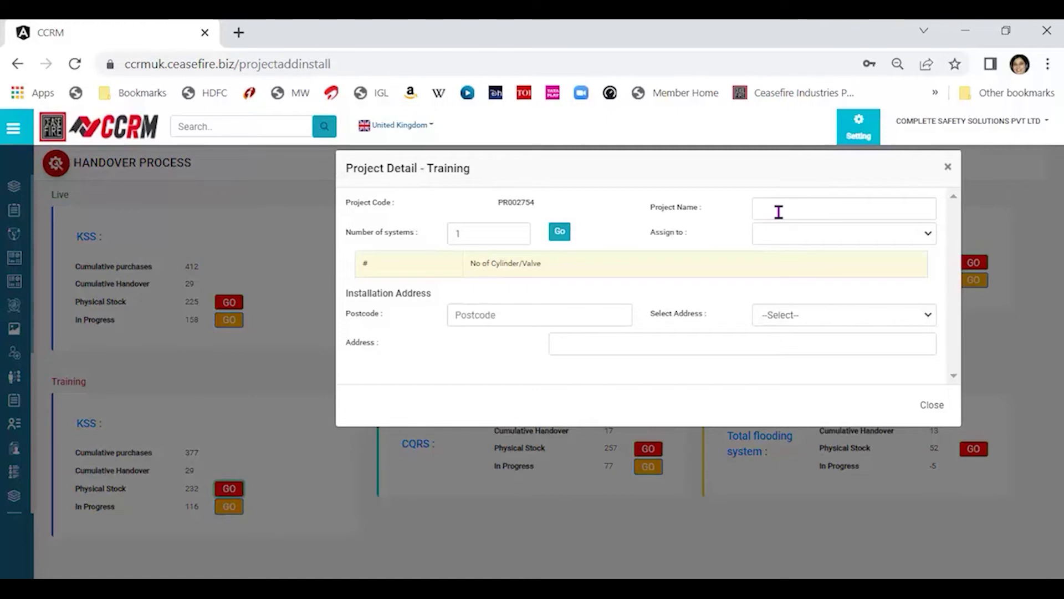
pyautogui.click(779, 212)
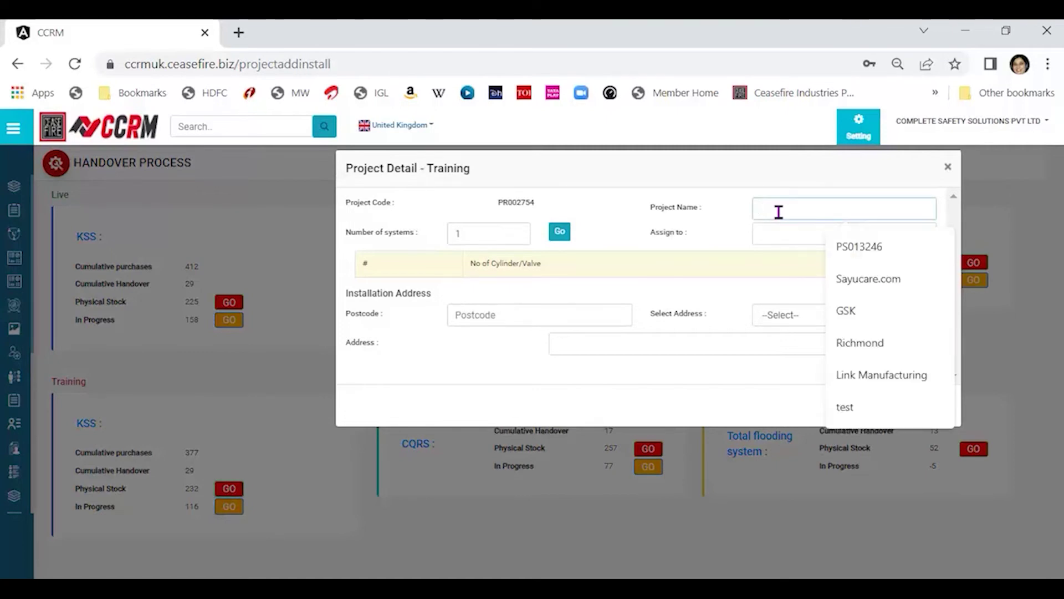
pyautogui.write('PS')
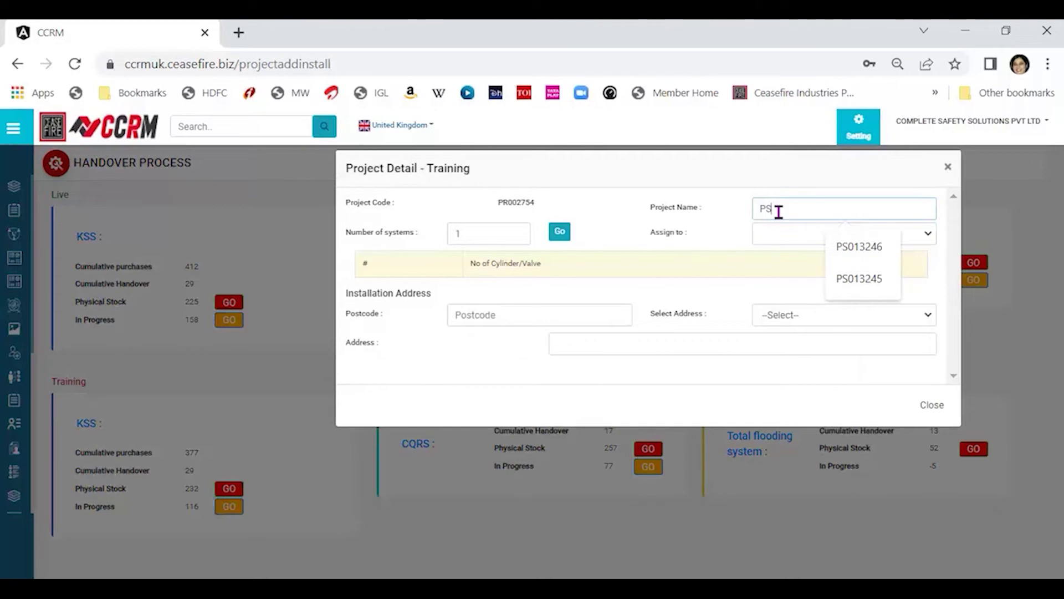
pyautogui.write('01234')
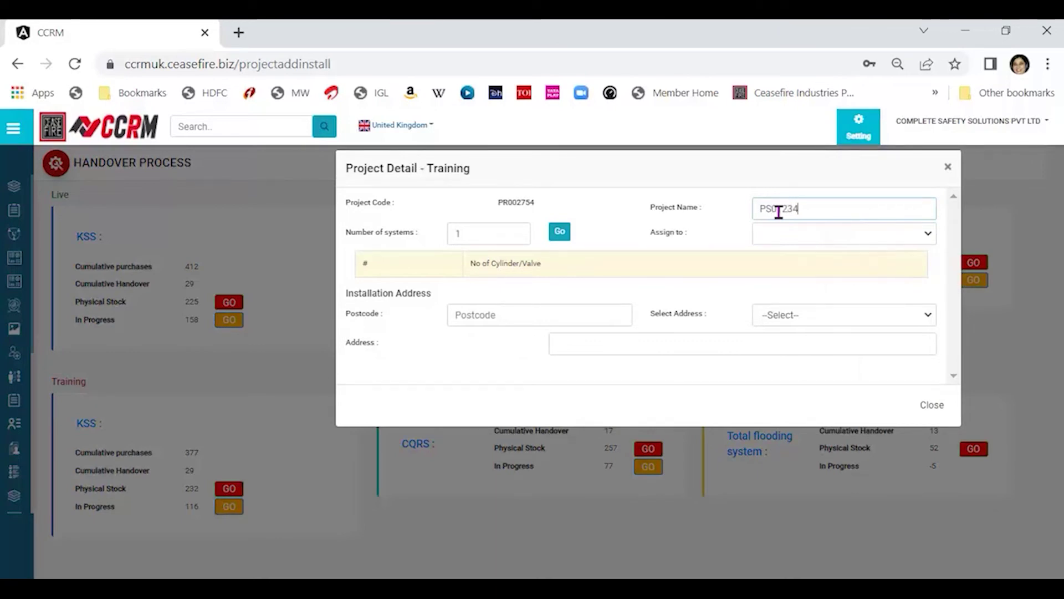
pyautogui.write('5')
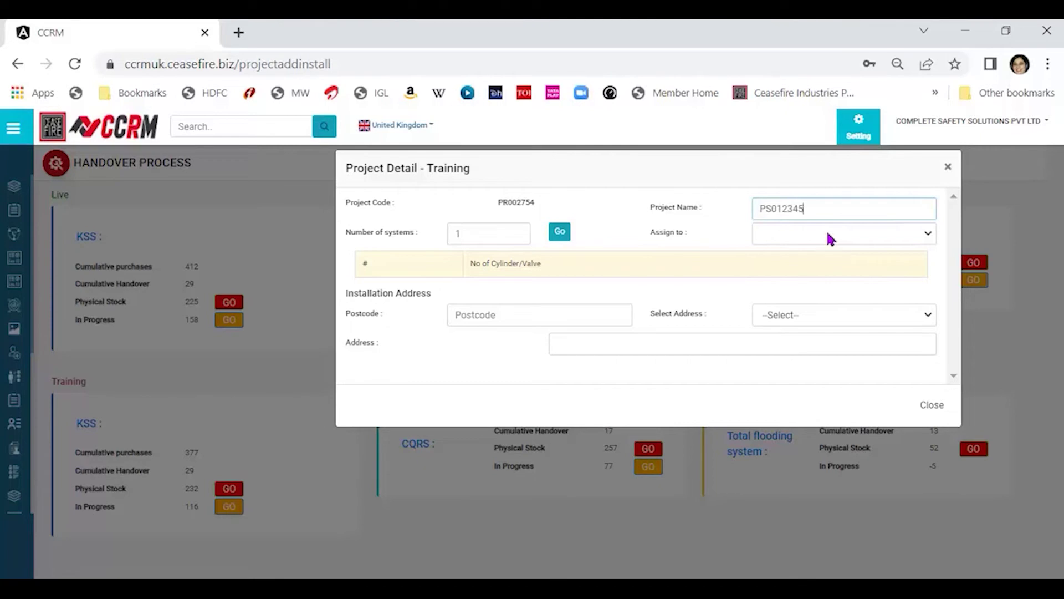
pyautogui.click(830, 238)
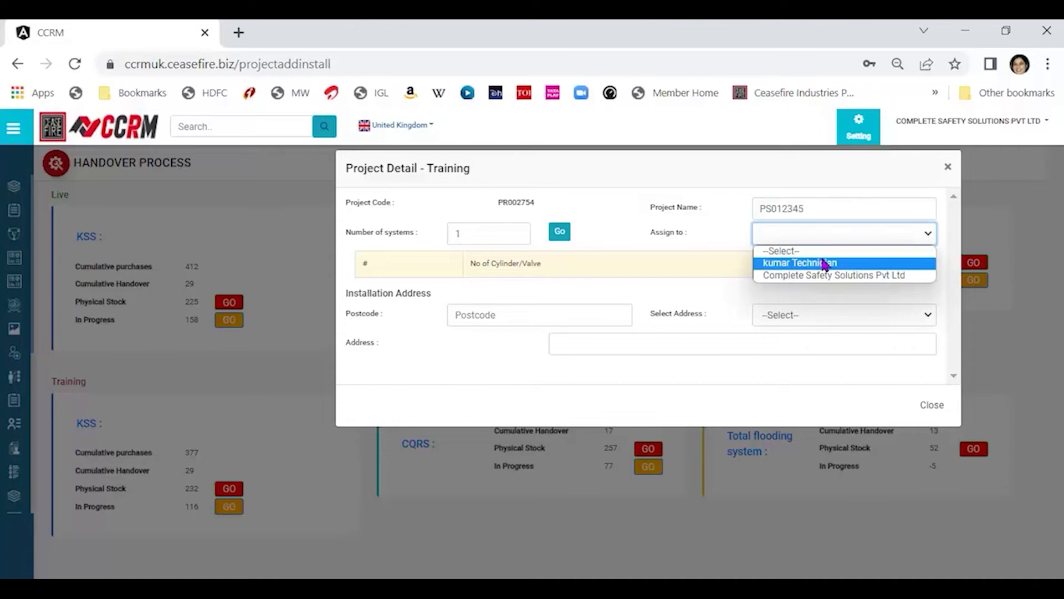
pyautogui.click(827, 264)
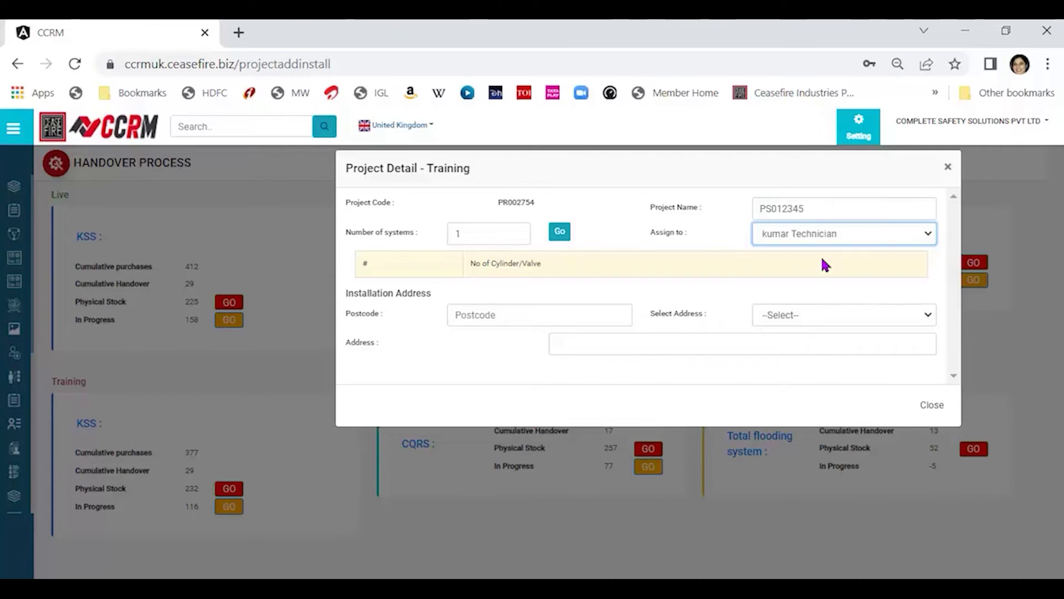
pyautogui.click(466, 237)
pyautogui.click(563, 233)
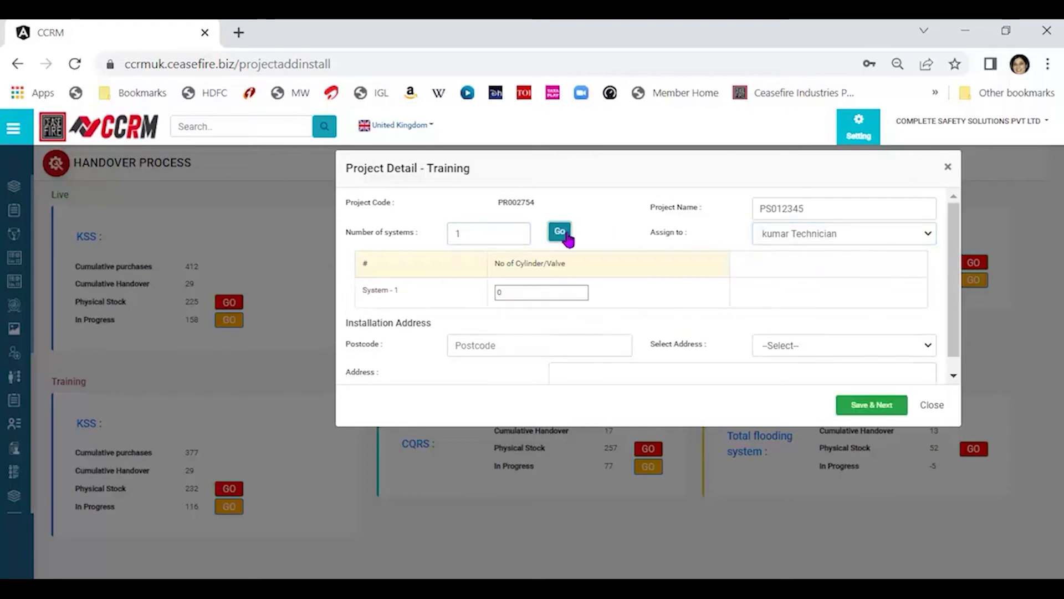
pyautogui.doubleClick(525, 294)
pyautogui.write('1')
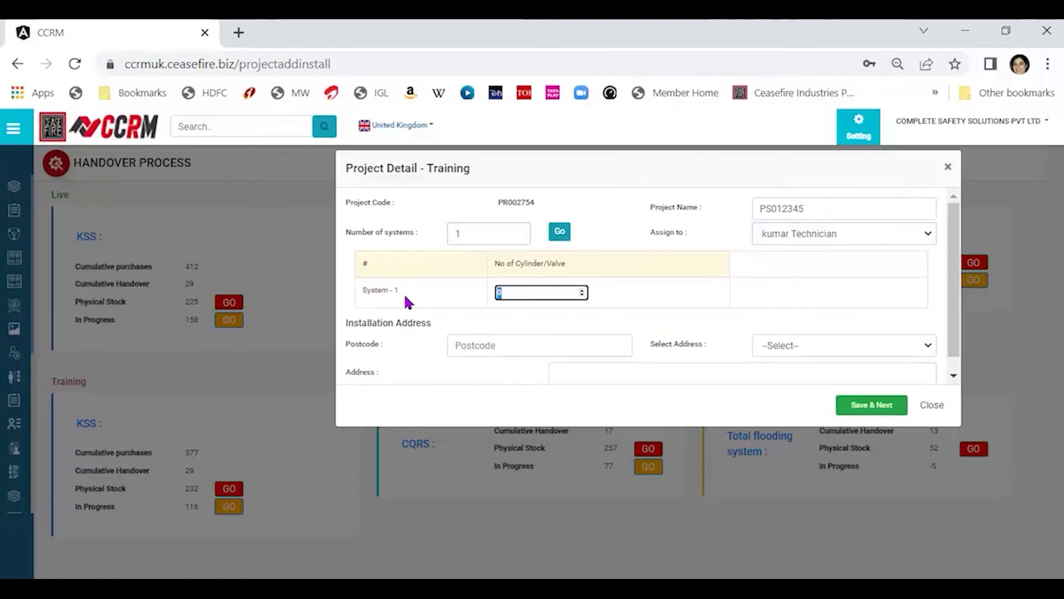
pyautogui.click(798, 295)
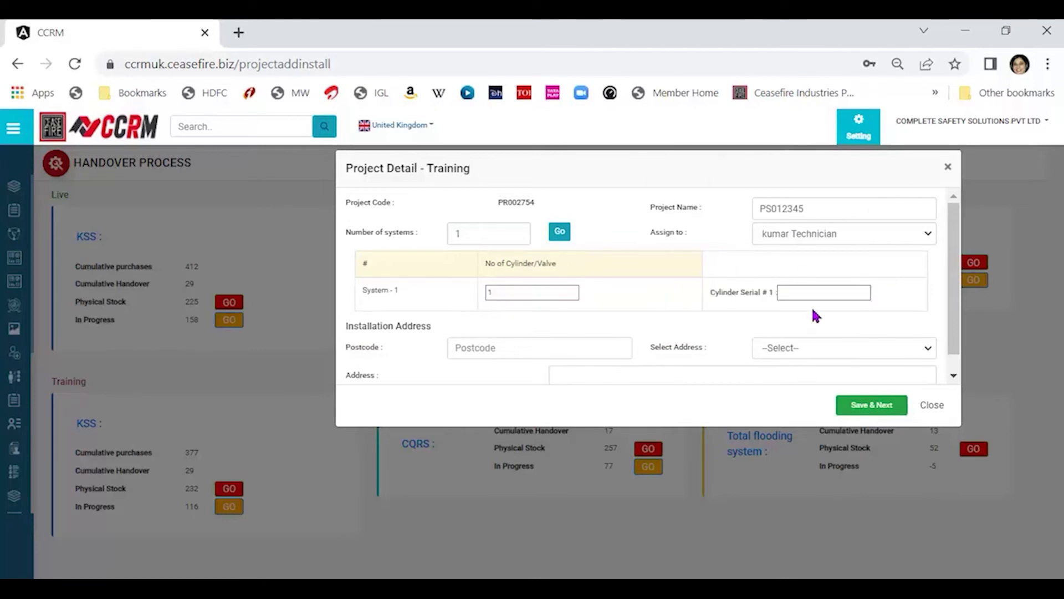
pyautogui.click(821, 289)
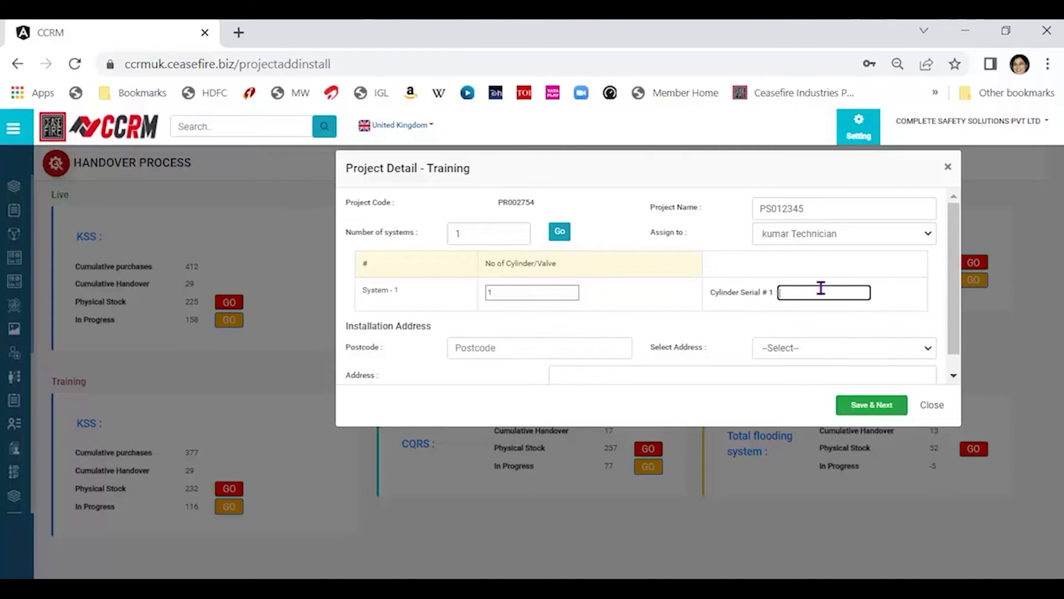
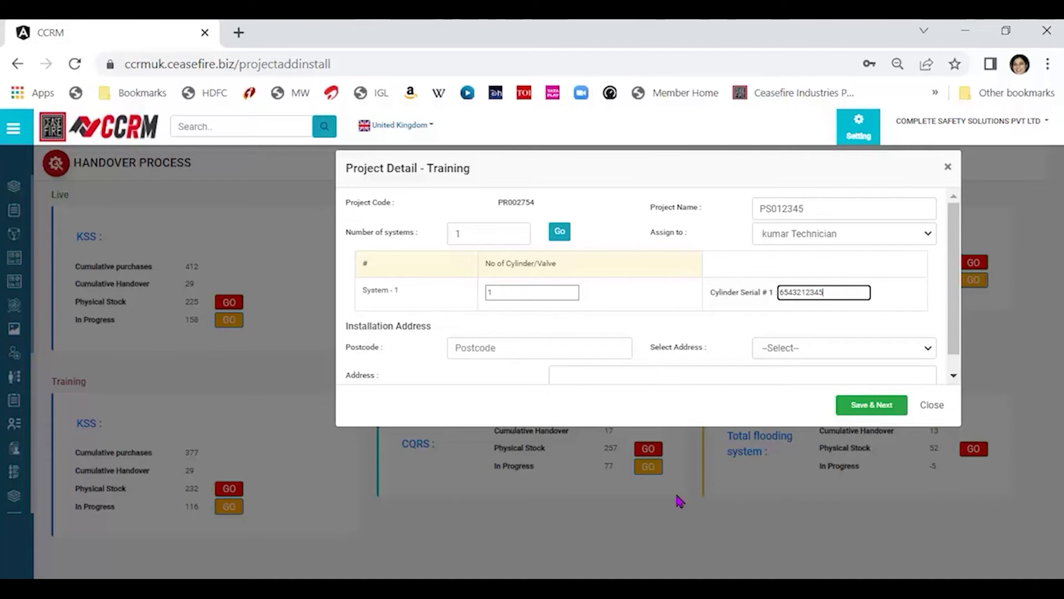
pyautogui.click(713, 380)
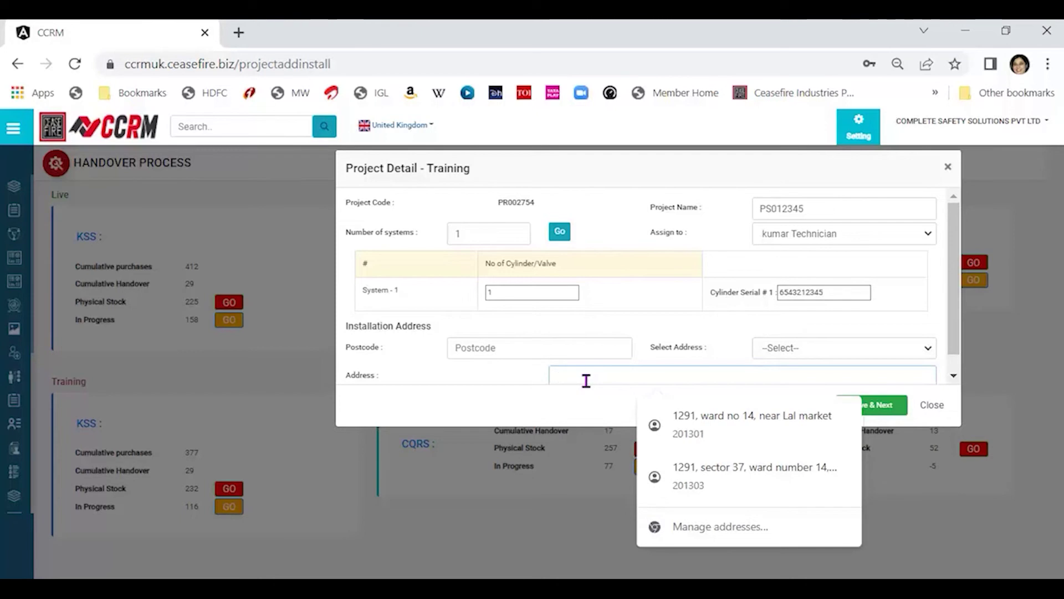
pyautogui.write('q')
pyautogui.write('ustomer 1')
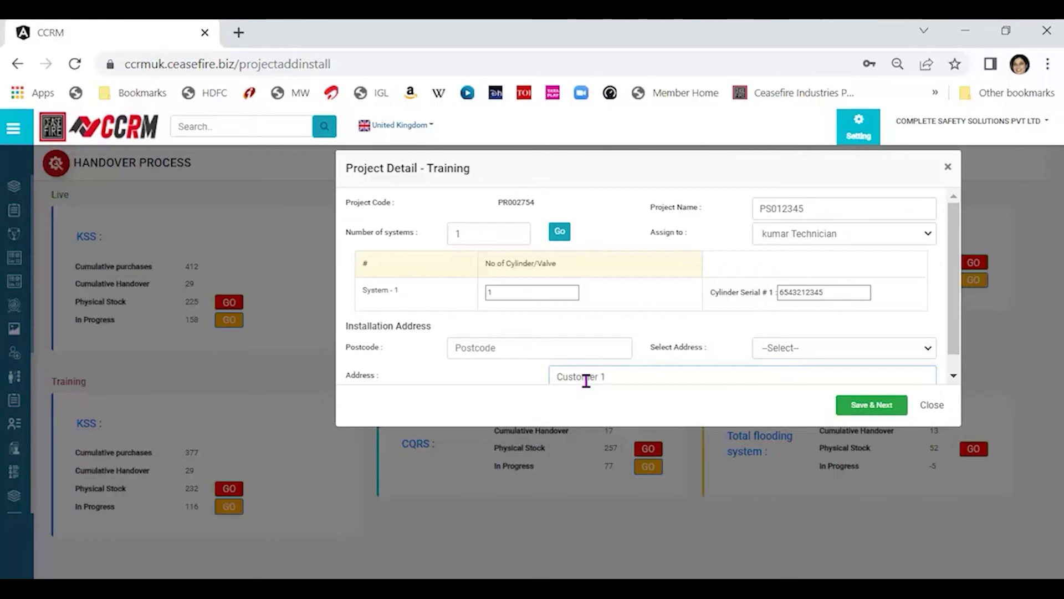
# Save project PS012345, acknowledge the stock and save notices, and open its entry PR002754-1.
pyautogui.click(876, 412)
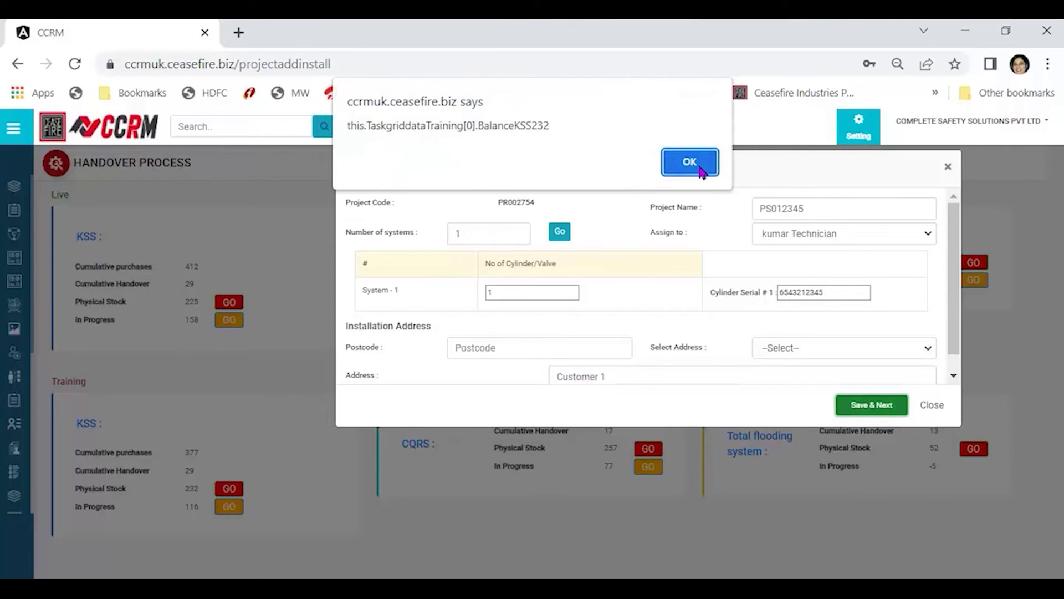
pyautogui.click(681, 161)
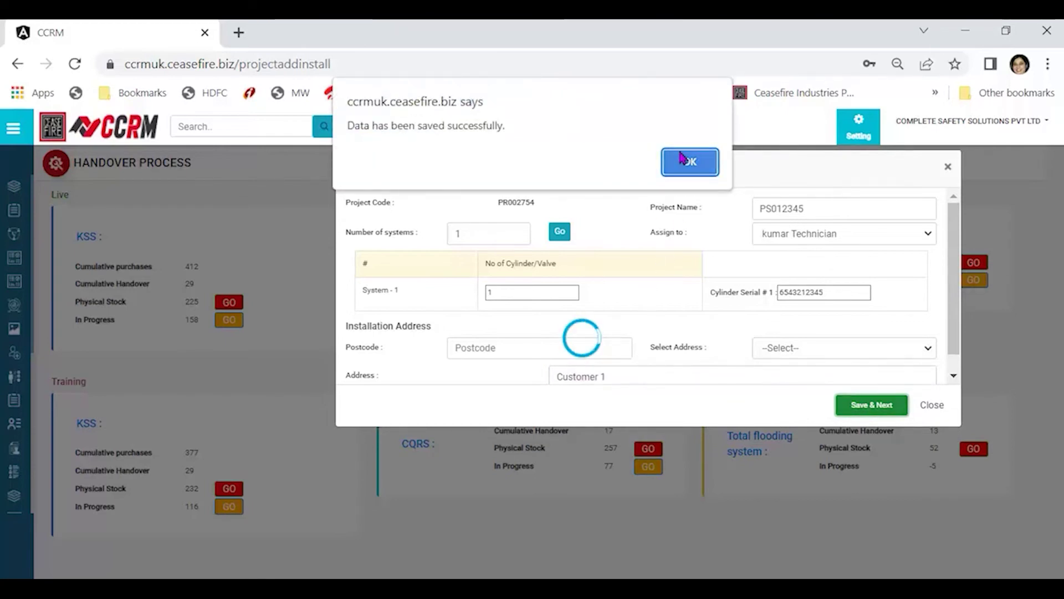
pyautogui.click(681, 160)
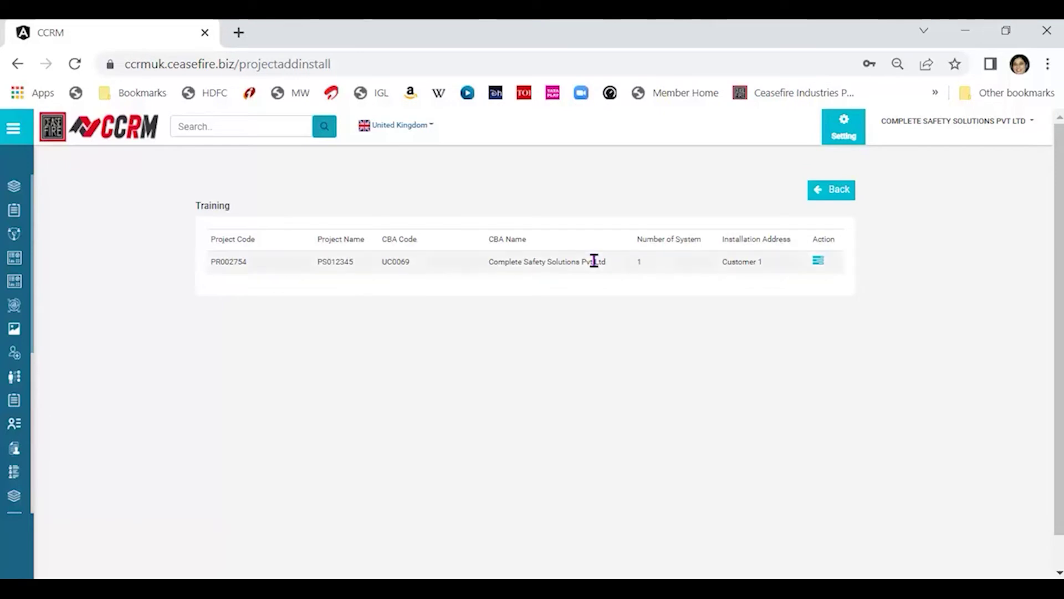
pyautogui.click(823, 268)
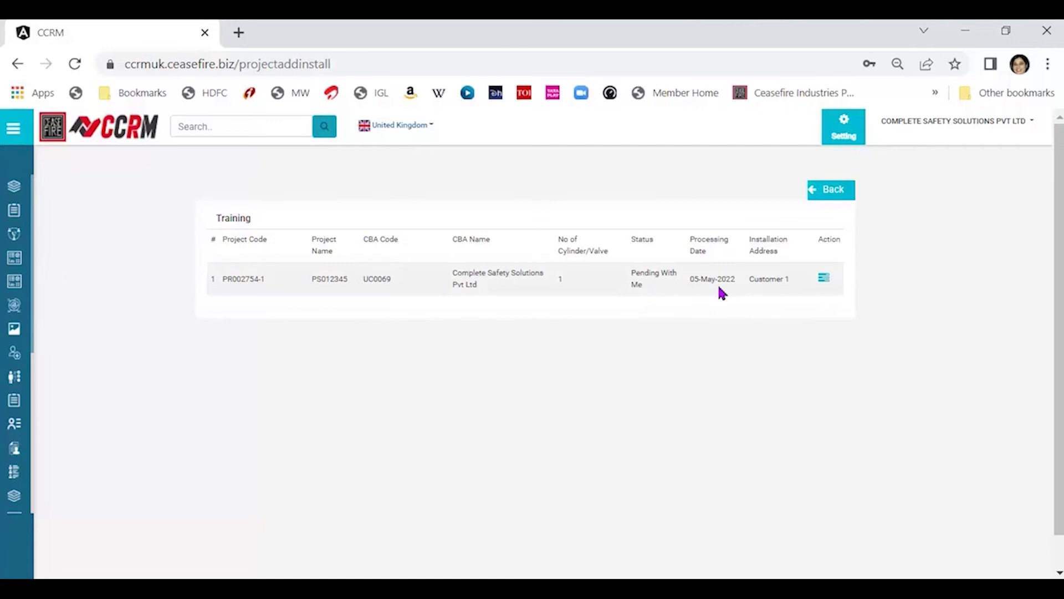
# Open the Wet Chemical / Enviro Kitchen Suppression quality checklist for PR002754-1 and scroll its items.
pyautogui.click(825, 280)
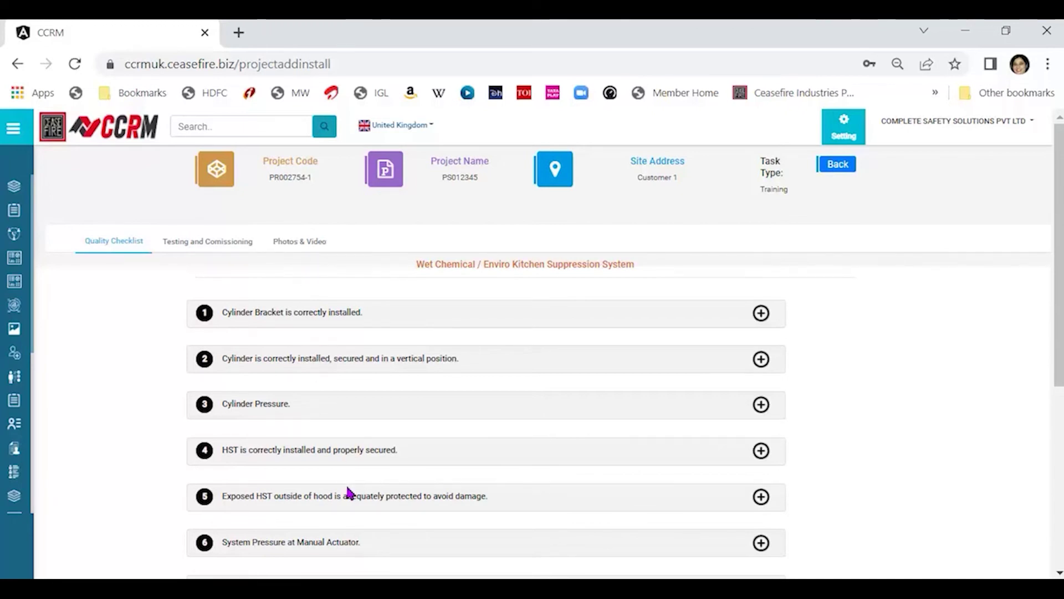
pyautogui.moveTo(1057, 308); pyautogui.dragTo(1058, 301)
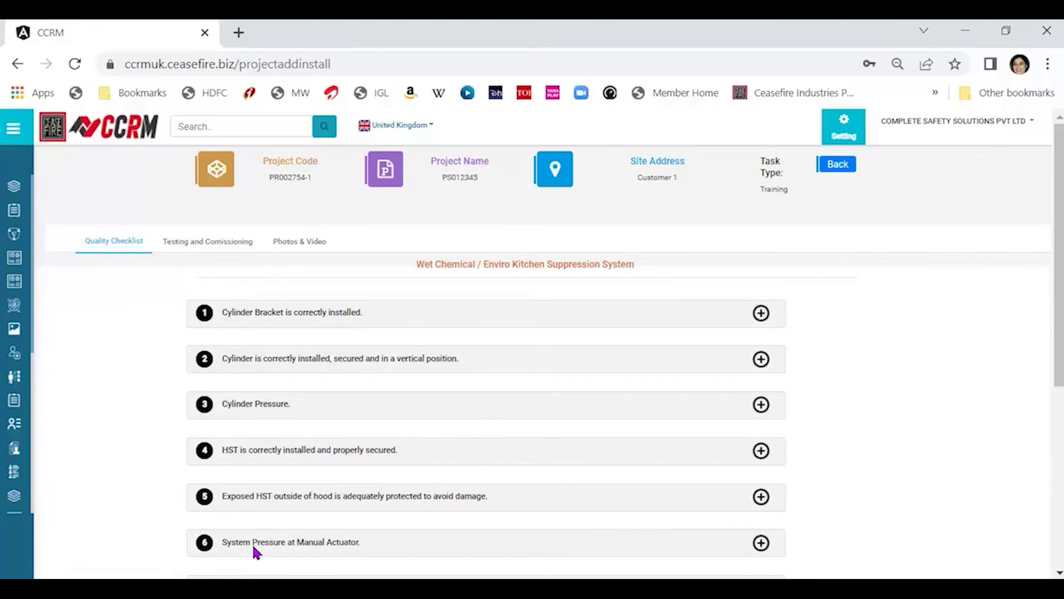
# Mark the Cylinder Bracket checklist item as Yes.
pyautogui.click(762, 313)
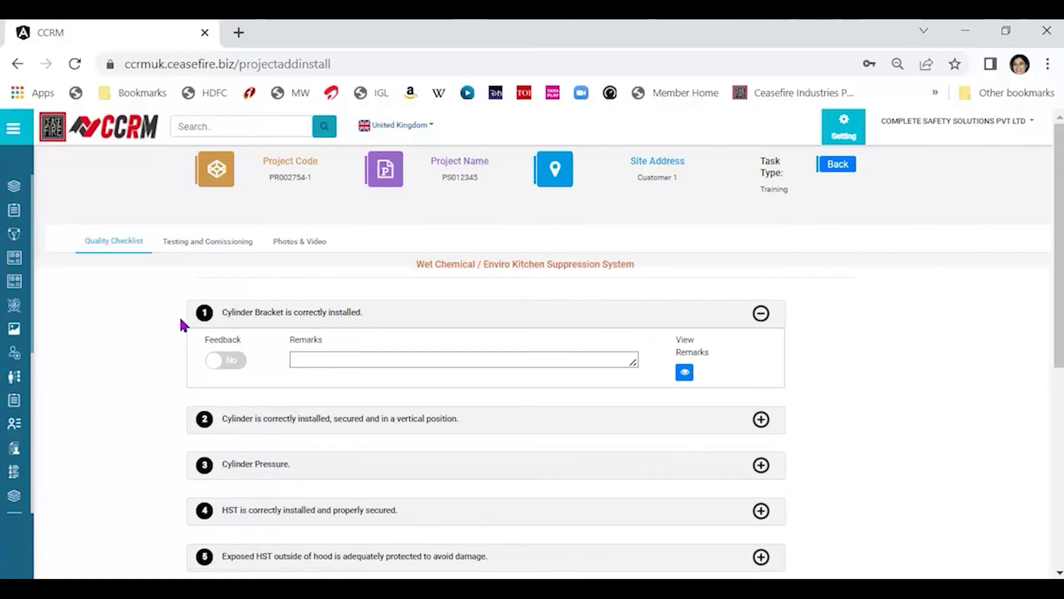
pyautogui.click(222, 361)
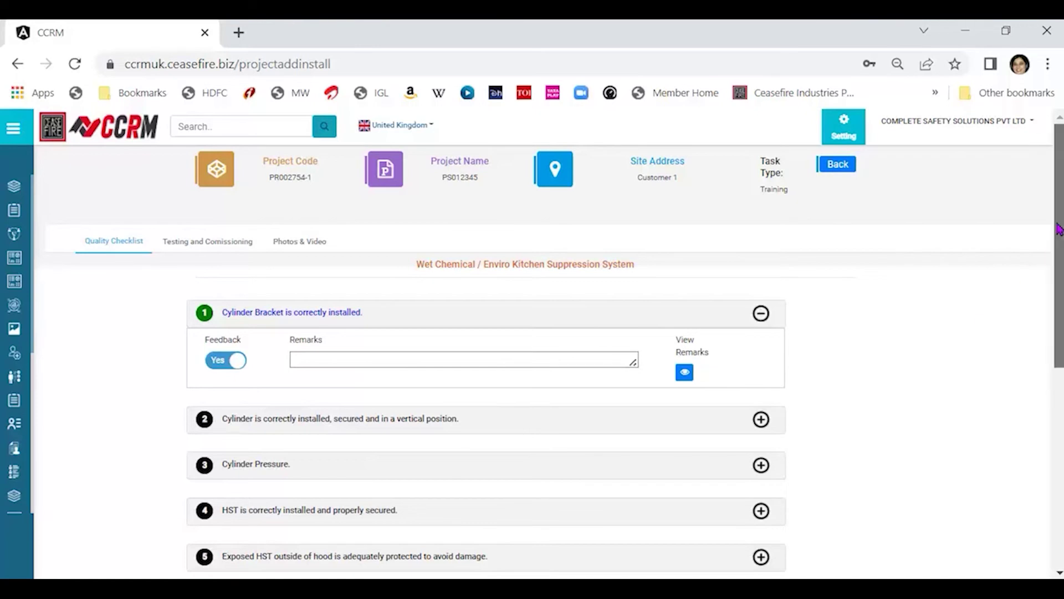
pyautogui.moveTo(1057, 229); pyautogui.dragTo(1048, 307)
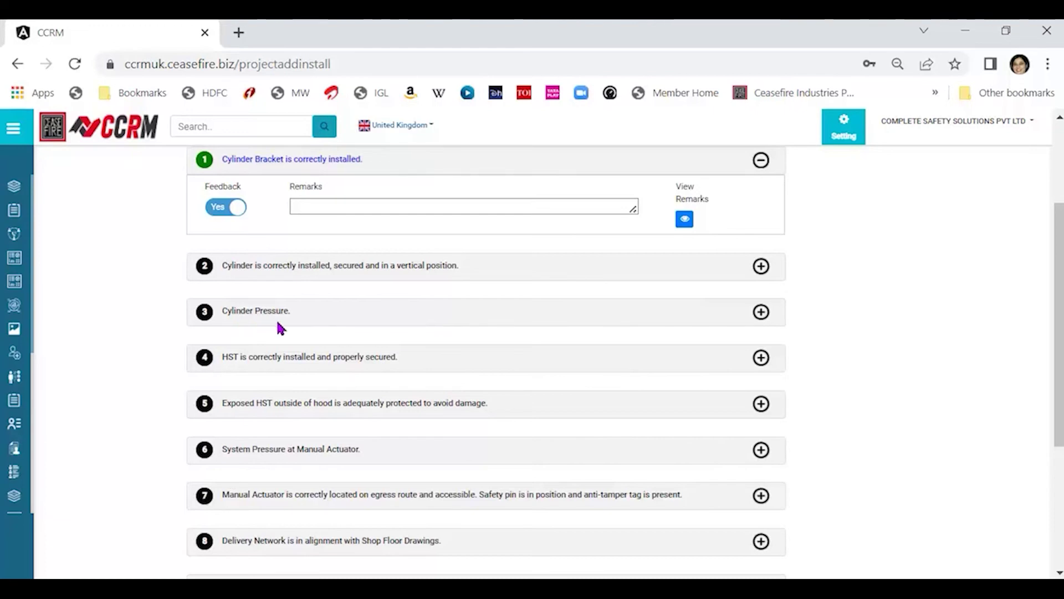
# Enter a Cylinder Pressure reading in bar for checklist item 3.
pyautogui.click(761, 312)
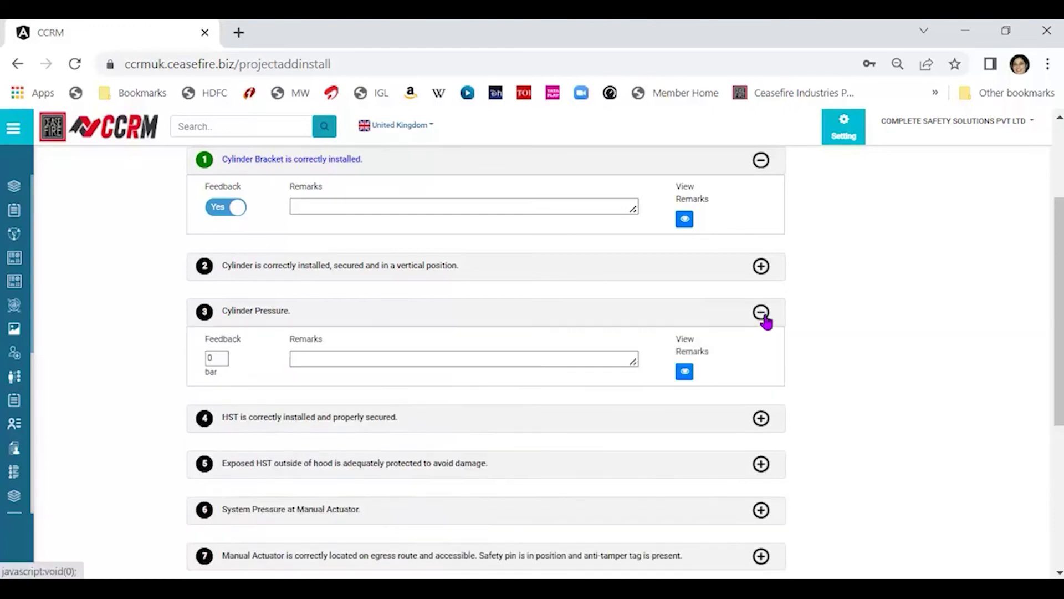
pyautogui.click(209, 359)
pyautogui.write('0')
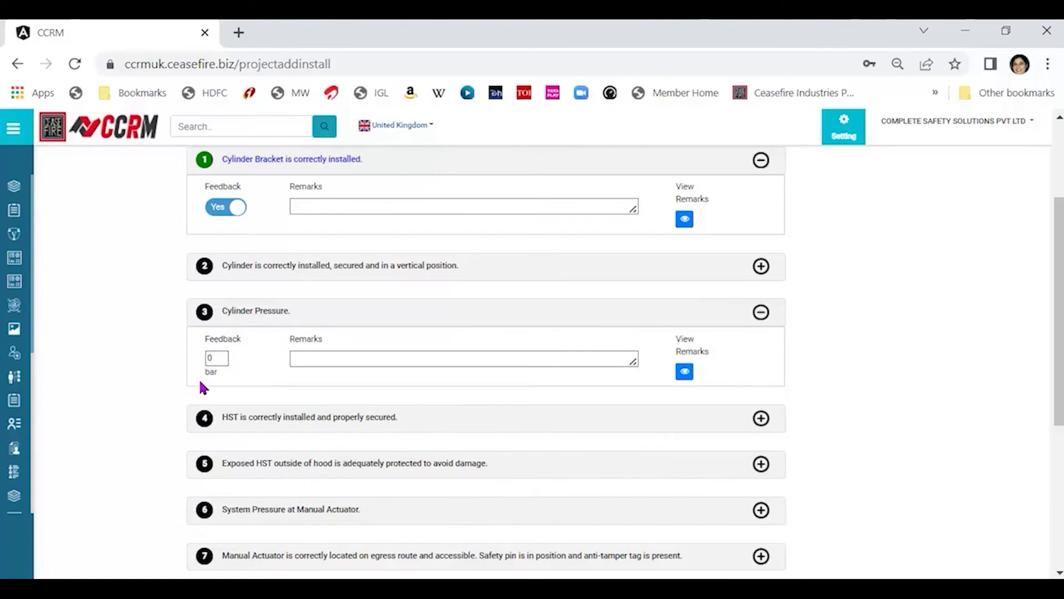
pyautogui.click(213, 359)
pyautogui.click(331, 357)
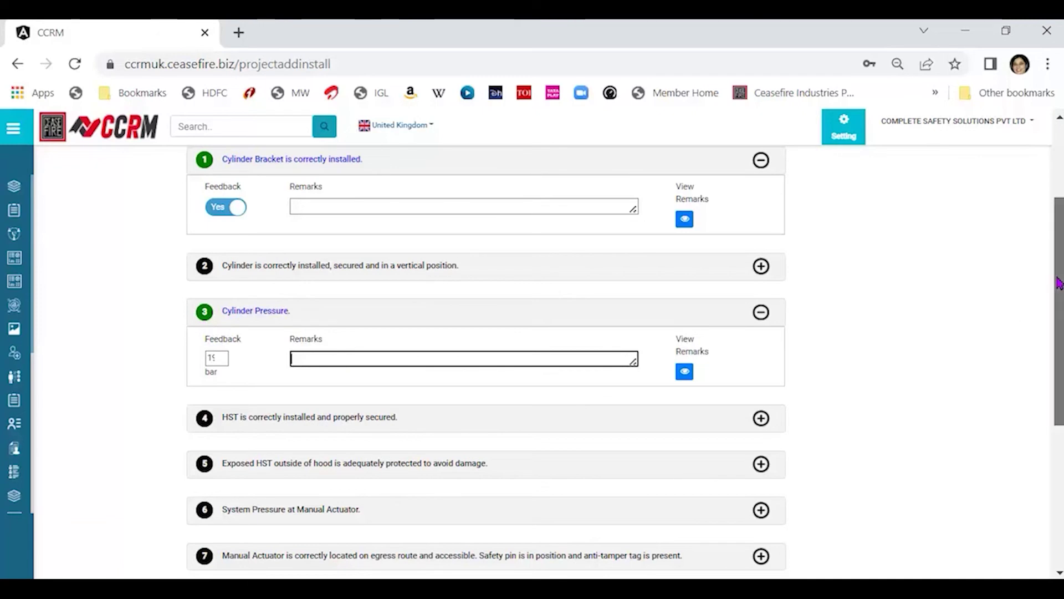
pyautogui.moveTo(1059, 283); pyautogui.dragTo(1044, 410)
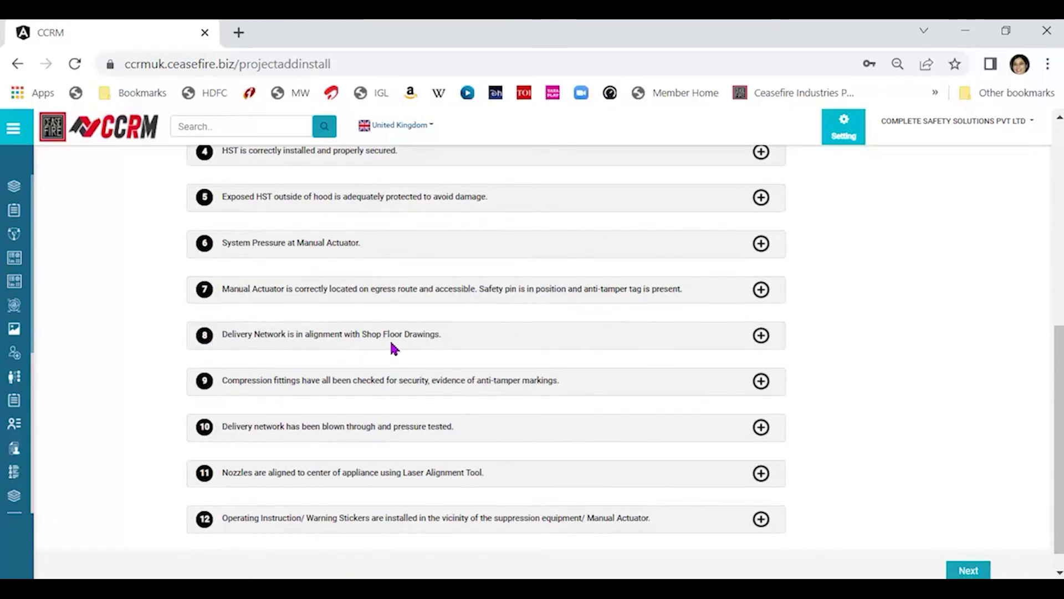
# Leave Delivery Network item 8 at No with remark about a shop floor drawing change, mail sent.
pyautogui.click(762, 335)
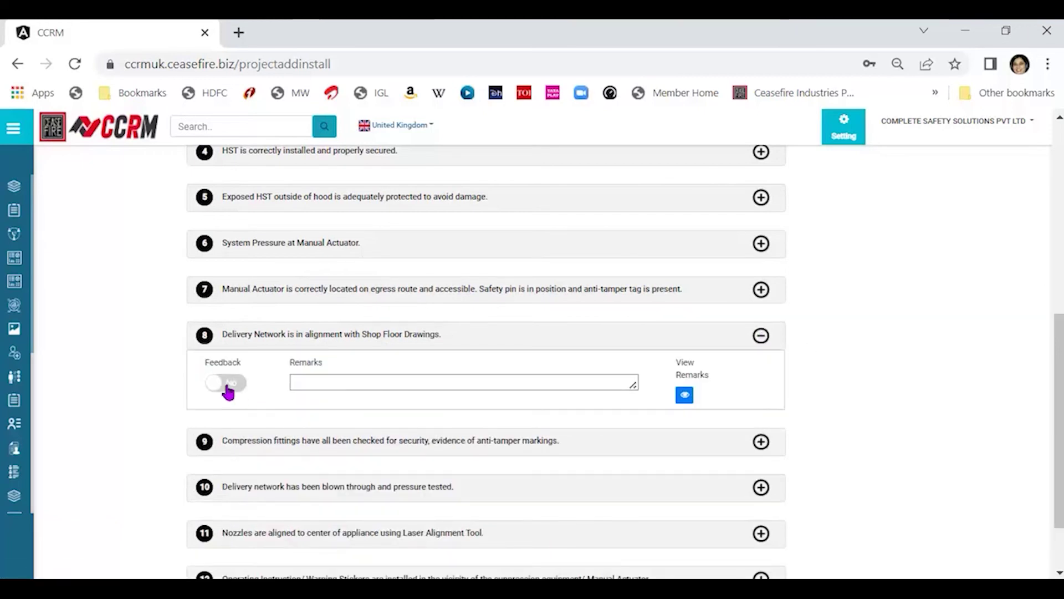
pyautogui.click(409, 380)
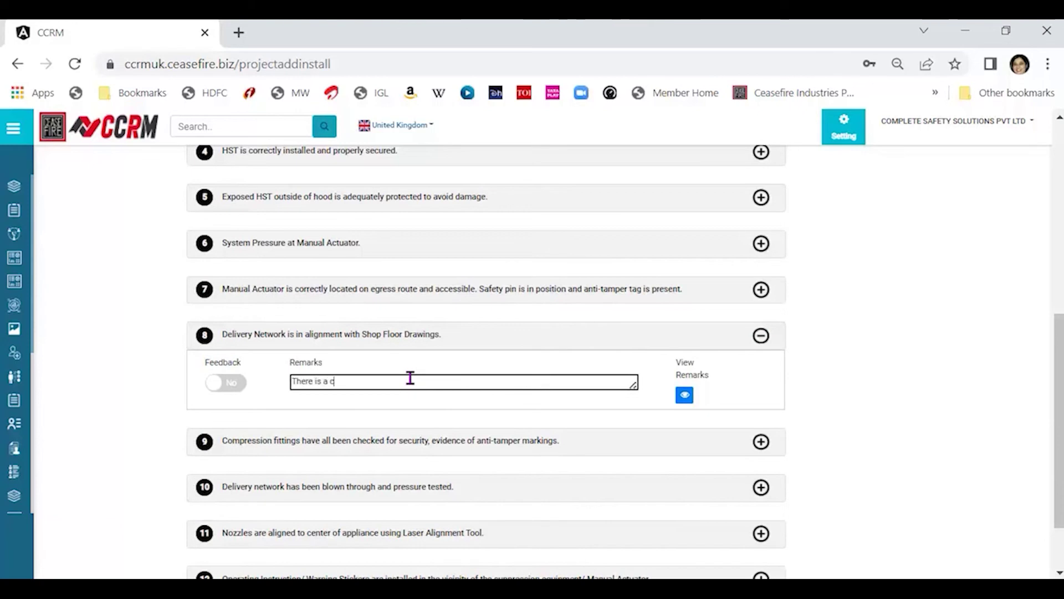
pyautogui.write('There is a change from')
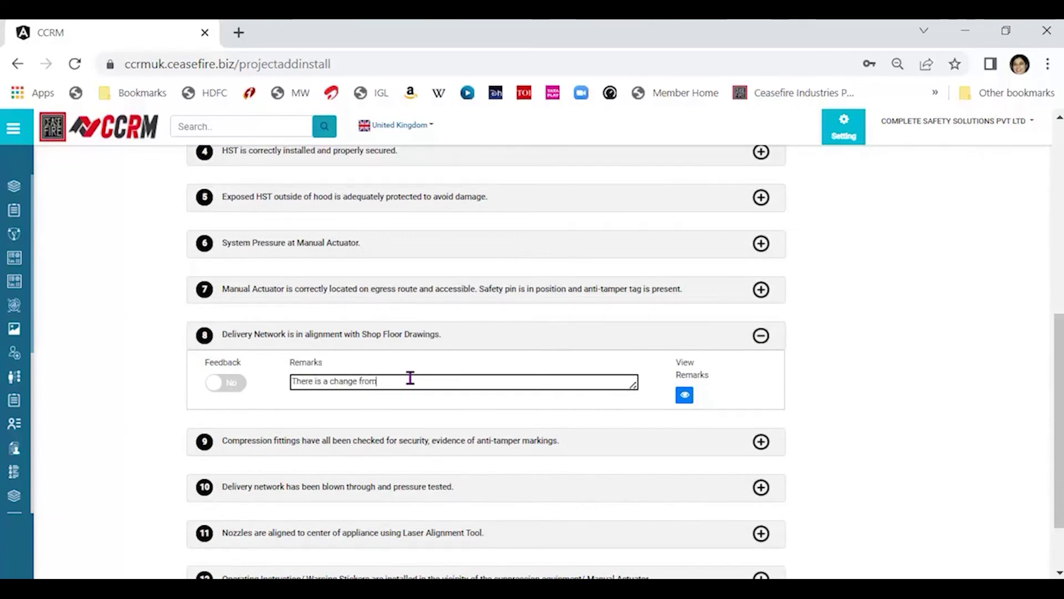
pyautogui.write('t he sho')
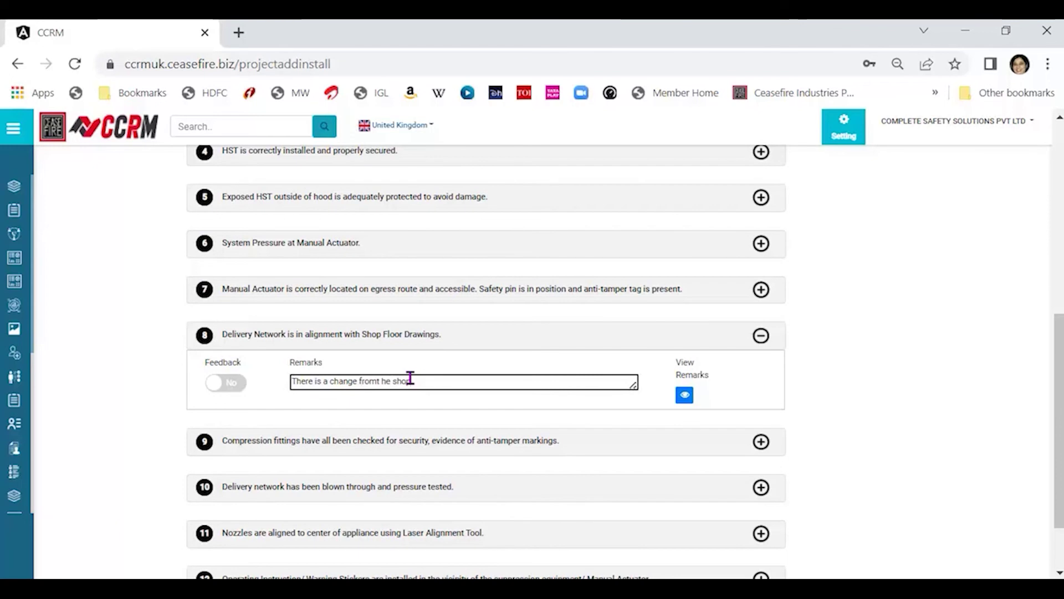
pyautogui.write('p floor drawin')
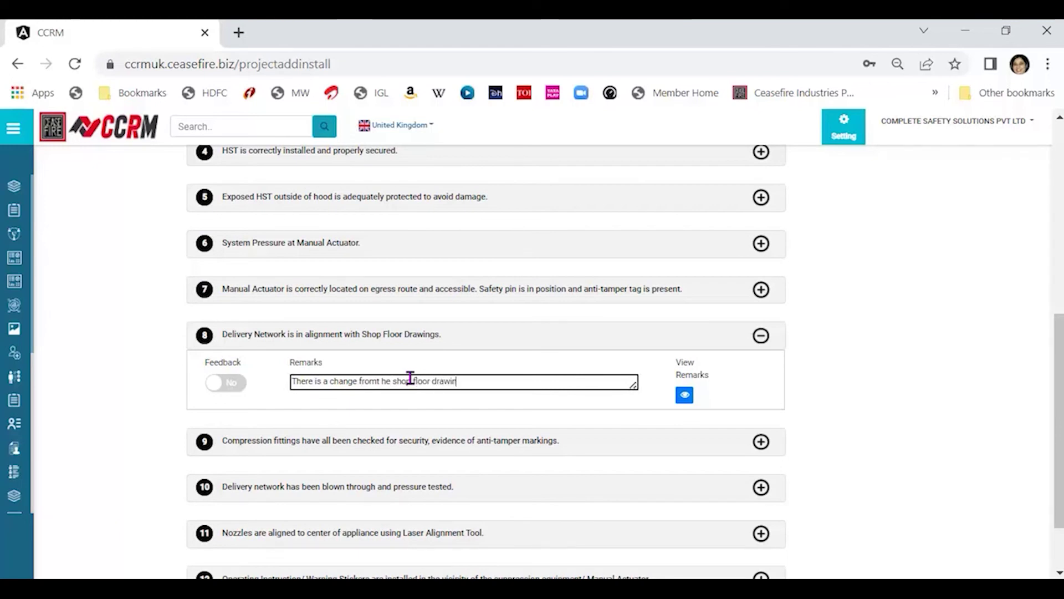
pyautogui.write('g. mail ser')
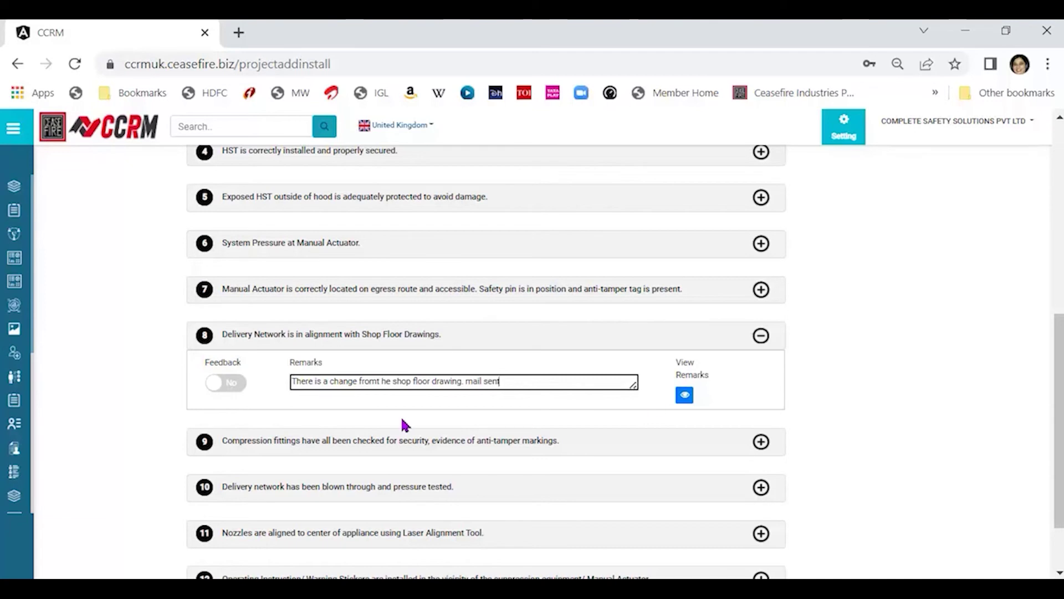
# Expand item 2 and review the remaining checklist items answered Yes.
pyautogui.scroll(5, 404, 425)
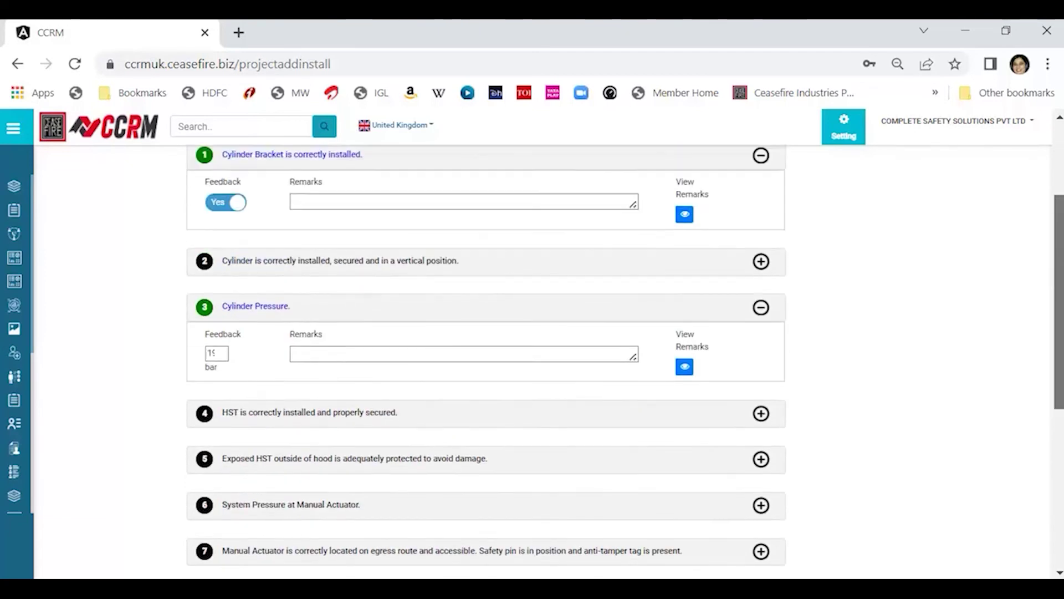
pyautogui.scroll(-6, 1042, 388)
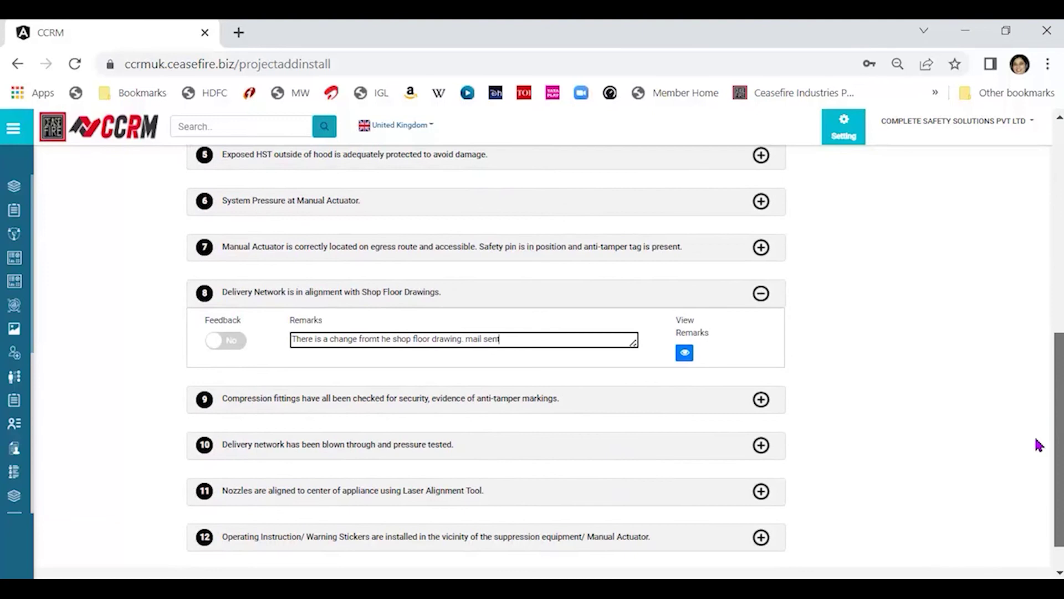
pyautogui.moveTo(1052, 334); pyautogui.dragTo(1053, 160)
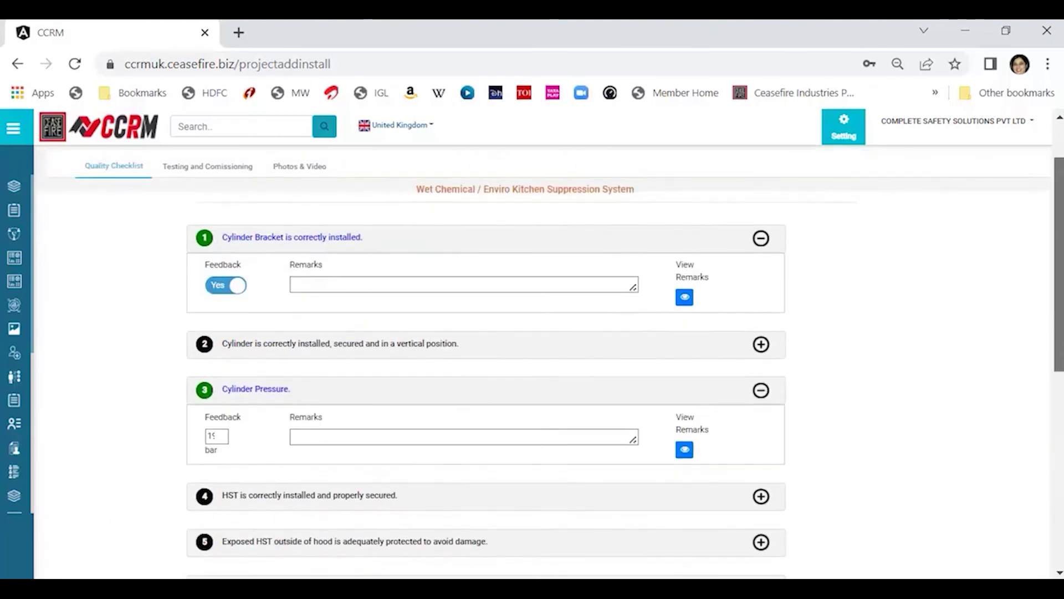
pyautogui.click(761, 345)
pyautogui.moveTo(1059, 260); pyautogui.dragTo(1059, 369)
pyautogui.scroll(8, 486, 360)
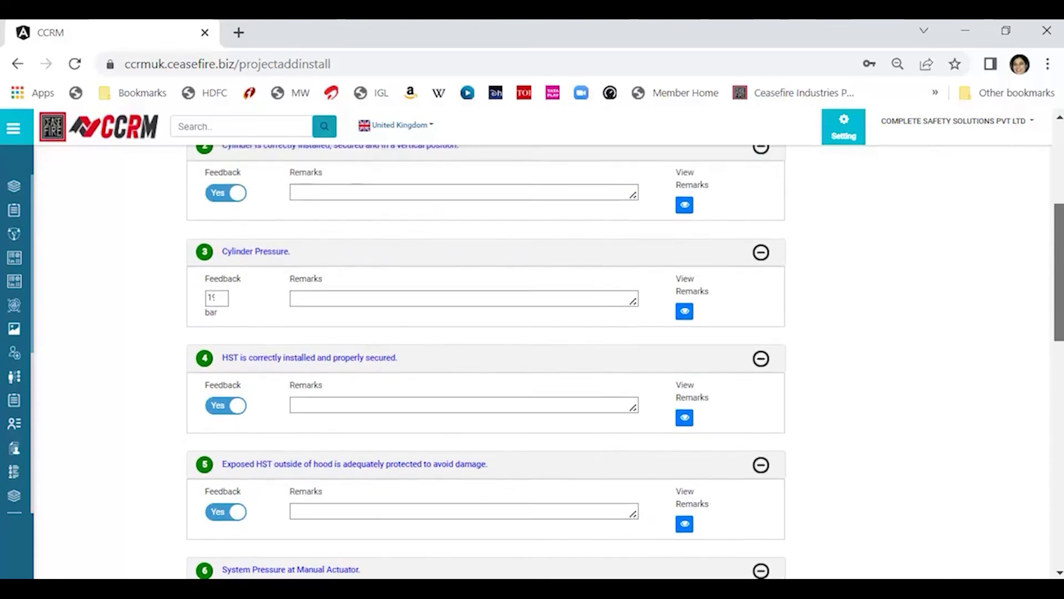
pyautogui.scroll(2, 486, 361)
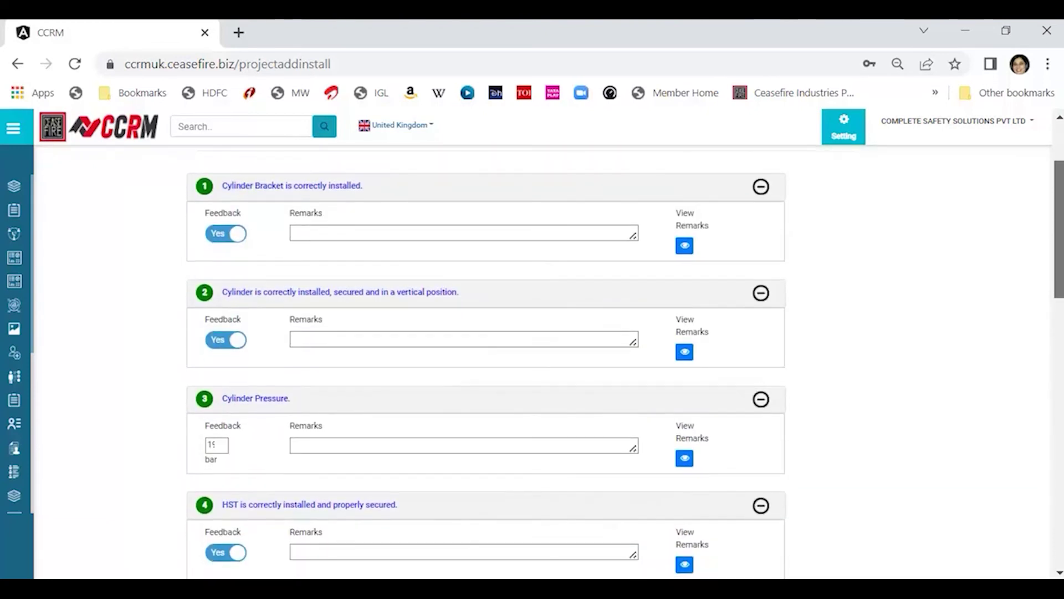
pyautogui.scroll(-1, 486, 360)
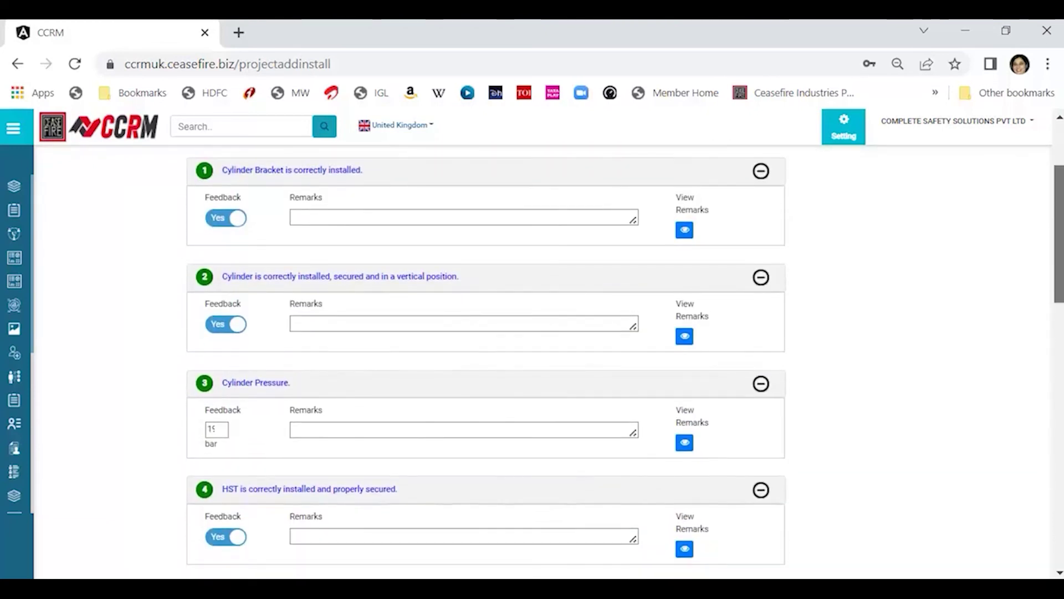
pyautogui.scroll(1, 486, 361)
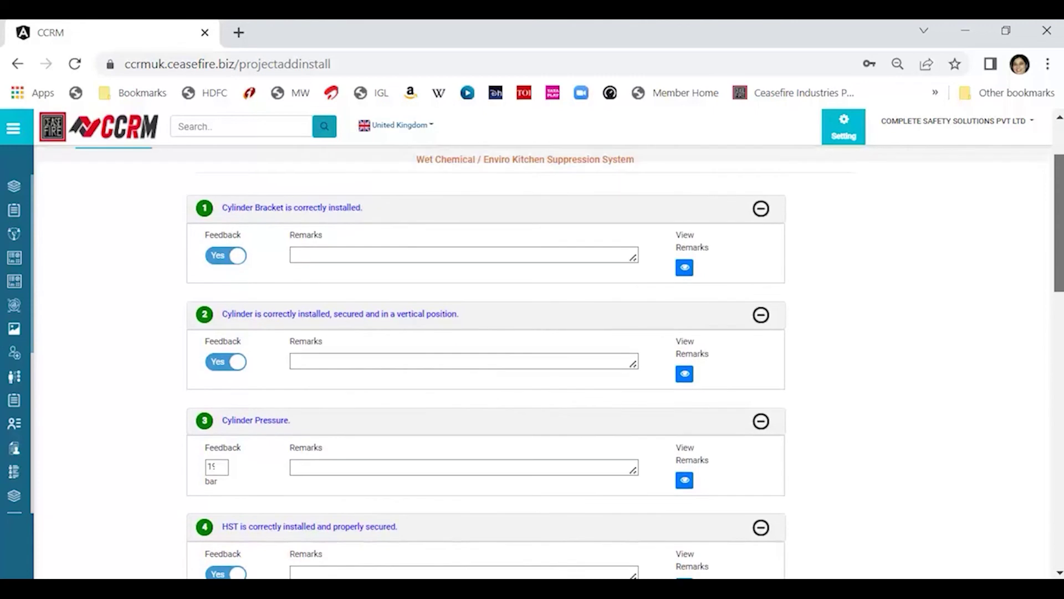
pyautogui.scroll(-15, 1039, 399)
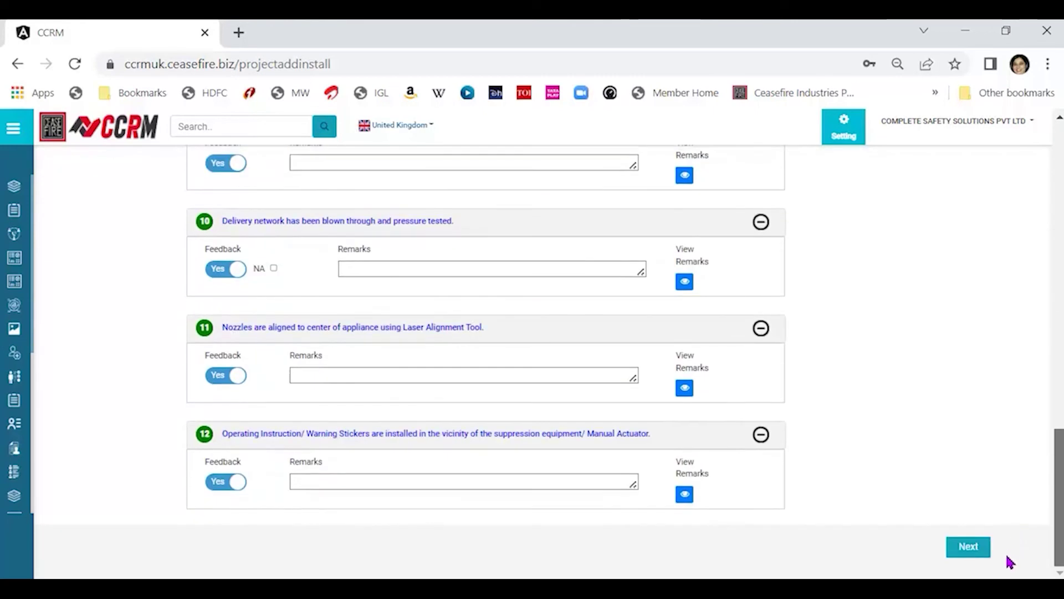
# On Testing and Commissioning, mark the HST pressure and soap solution tests Yes.
pyautogui.click(968, 547)
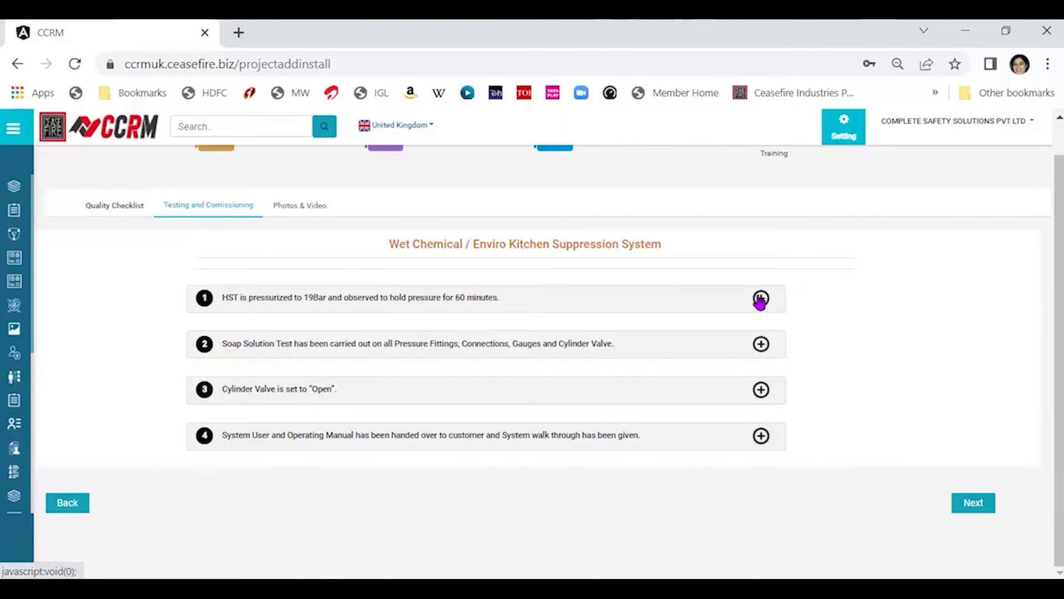
pyautogui.click(760, 299)
pyautogui.click(220, 344)
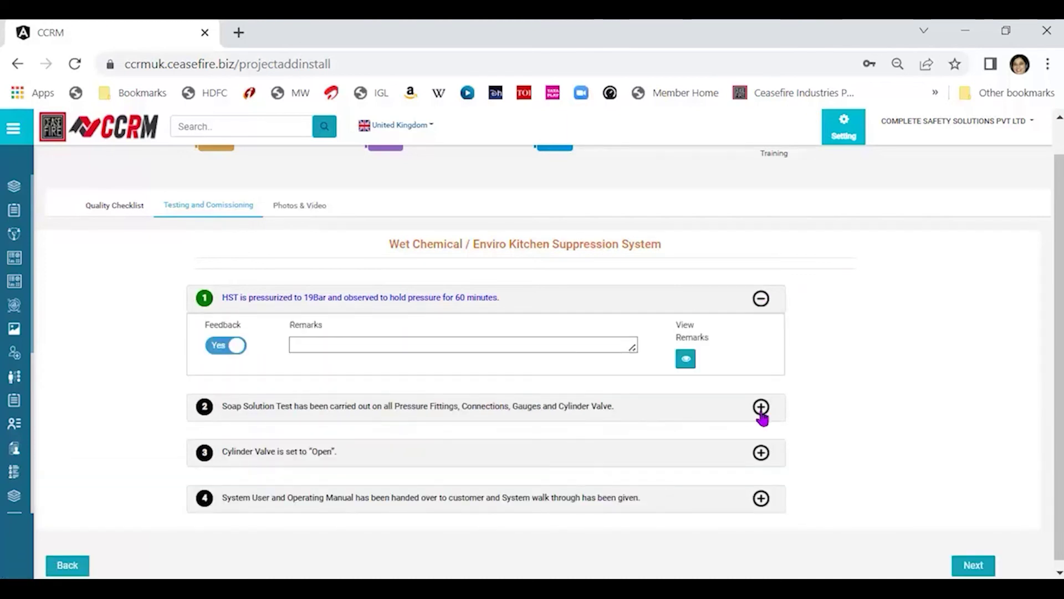
pyautogui.click(761, 407)
pyautogui.click(220, 454)
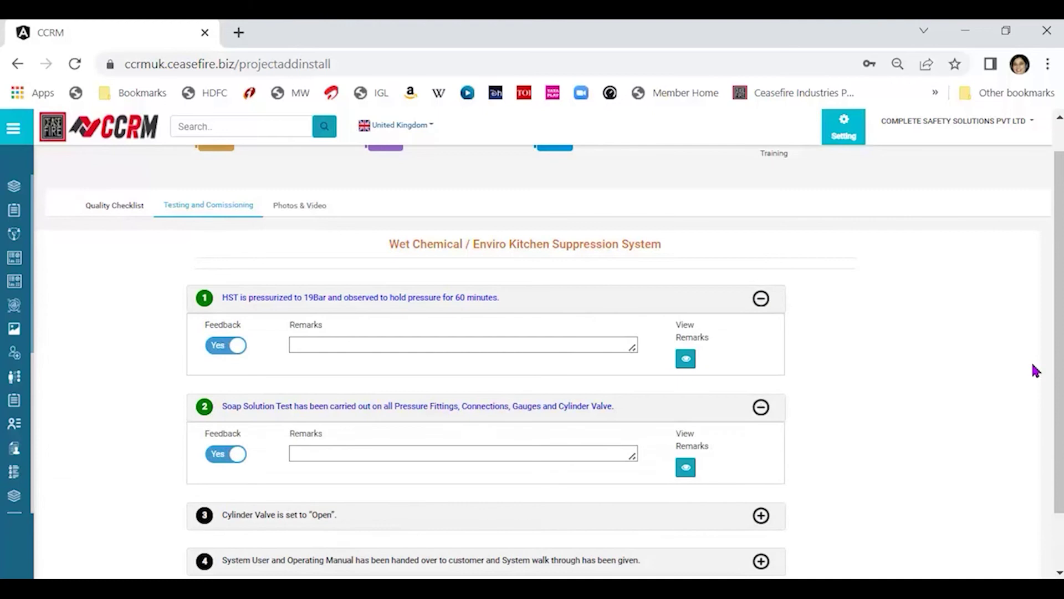
# Mark the cylinder valve and manual handover checks Yes.
pyautogui.moveTo(1058, 353); pyautogui.dragTo(1058, 398)
pyautogui.click(761, 446)
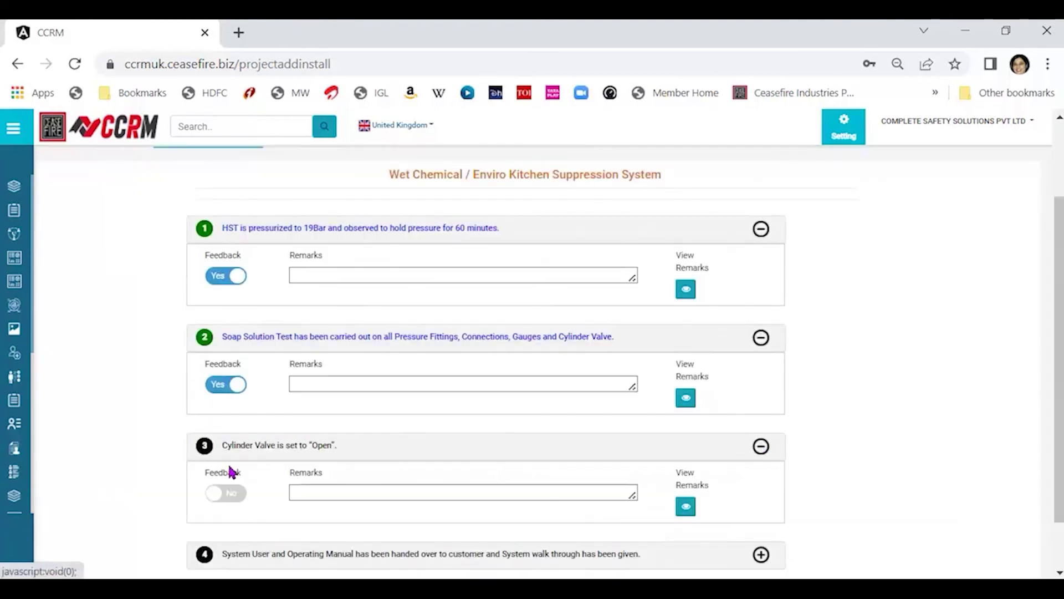
pyautogui.click(215, 493)
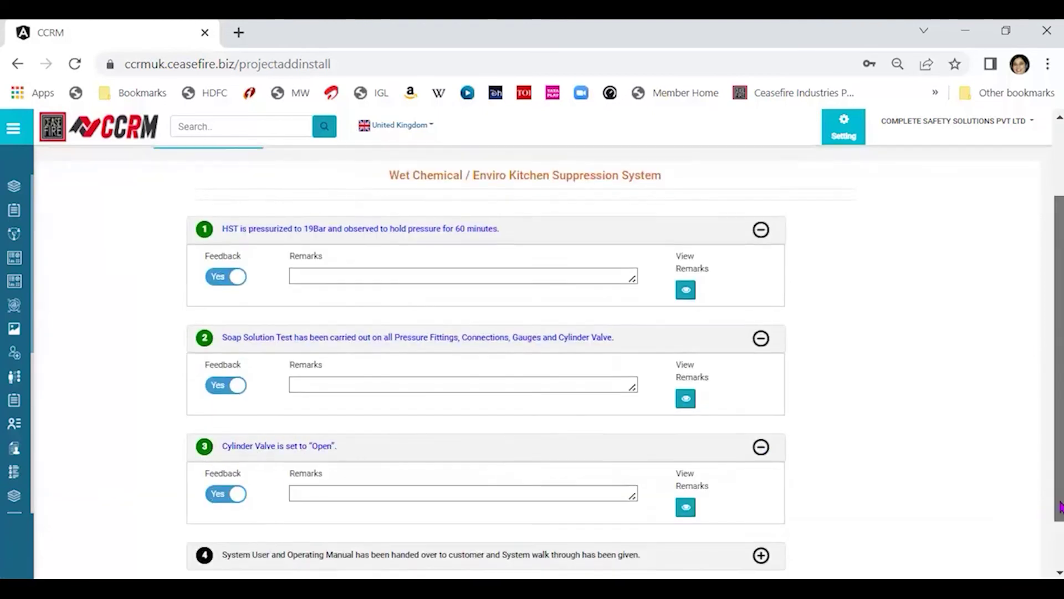
pyautogui.scroll(-2, 843, 563)
pyautogui.click(761, 492)
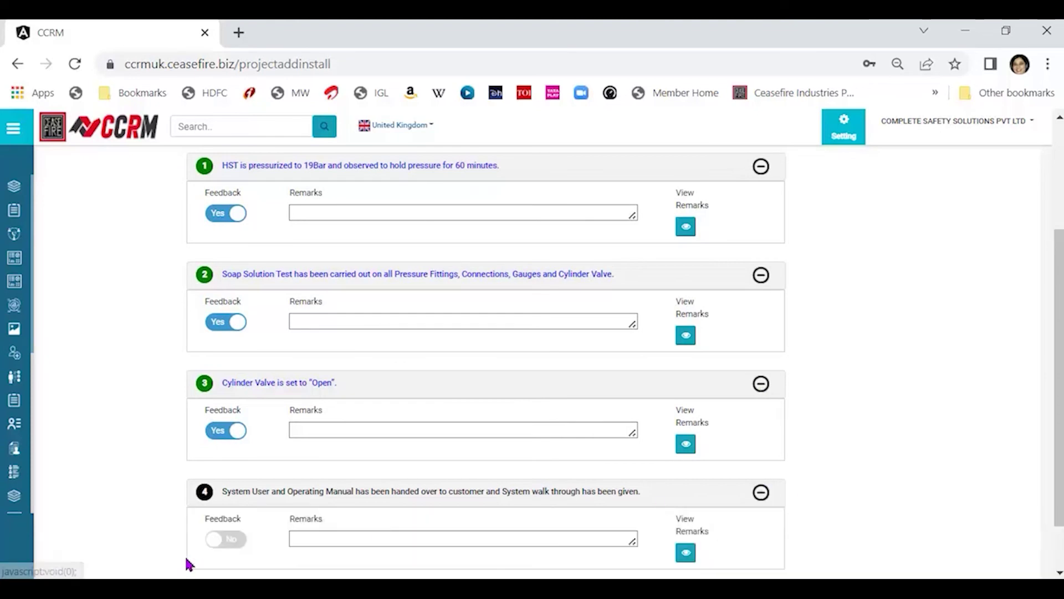
pyautogui.click(220, 539)
pyautogui.moveTo(1060, 452); pyautogui.dragTo(1060, 549)
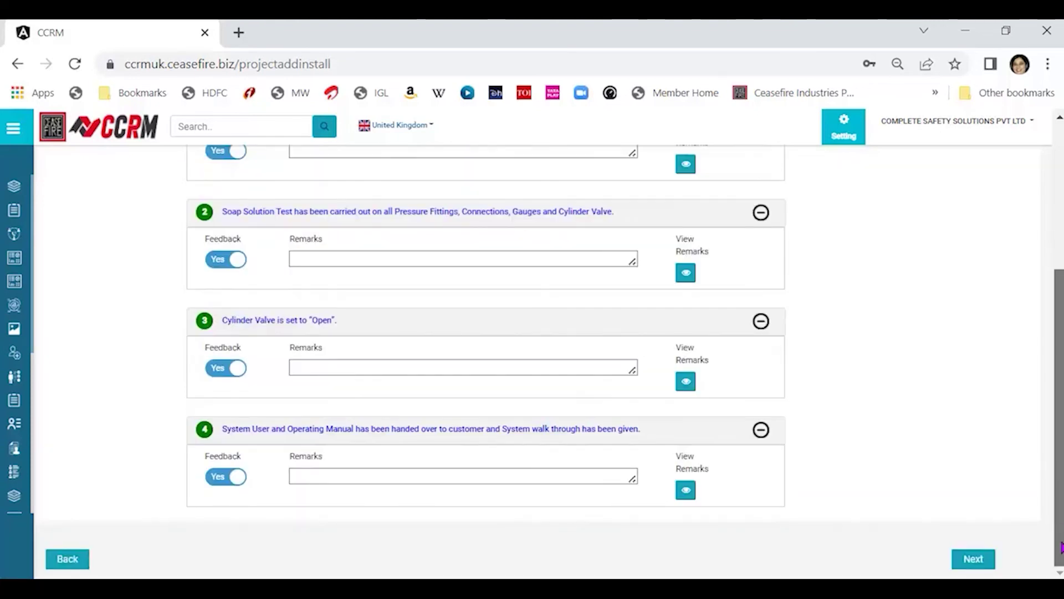
# Advance to the Photos & Video checklist, then switch to File Explorer showing the Desktop.
pyautogui.click(979, 566)
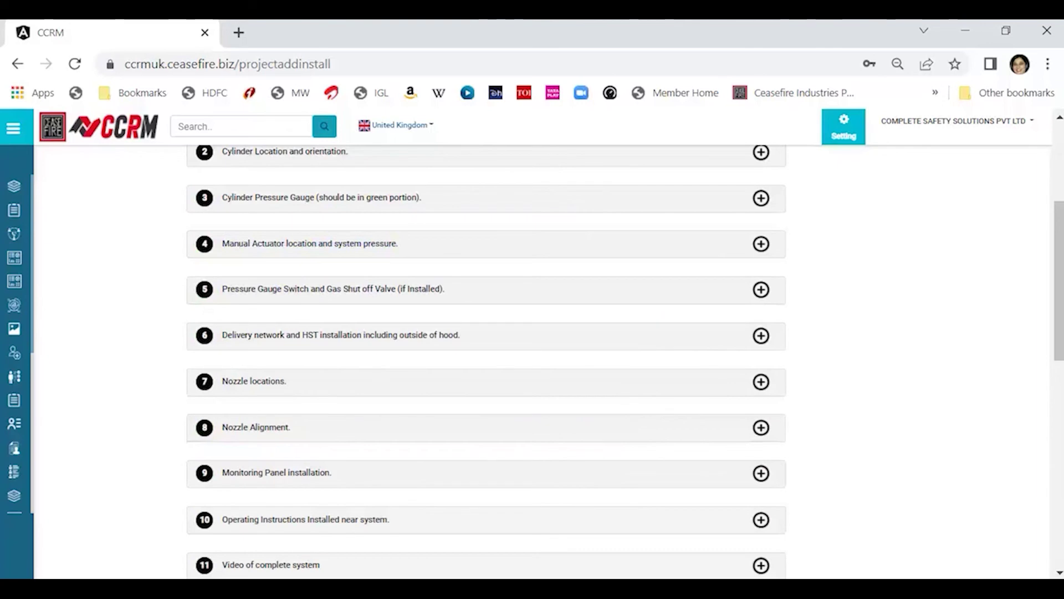
pyautogui.scroll(4, 1056, 379)
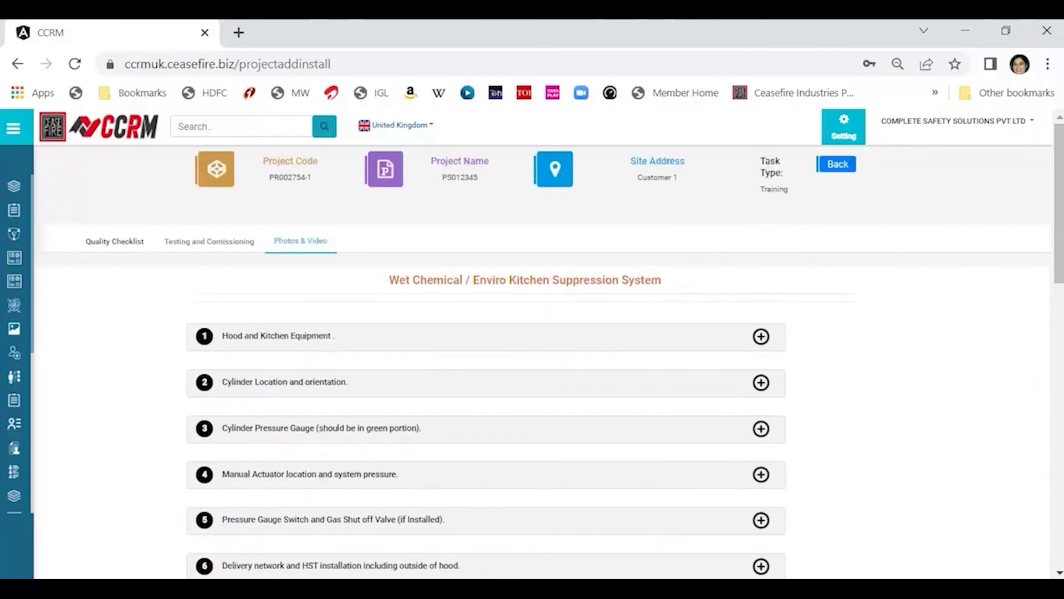
pyautogui.hotkey('alt', 'Tab')
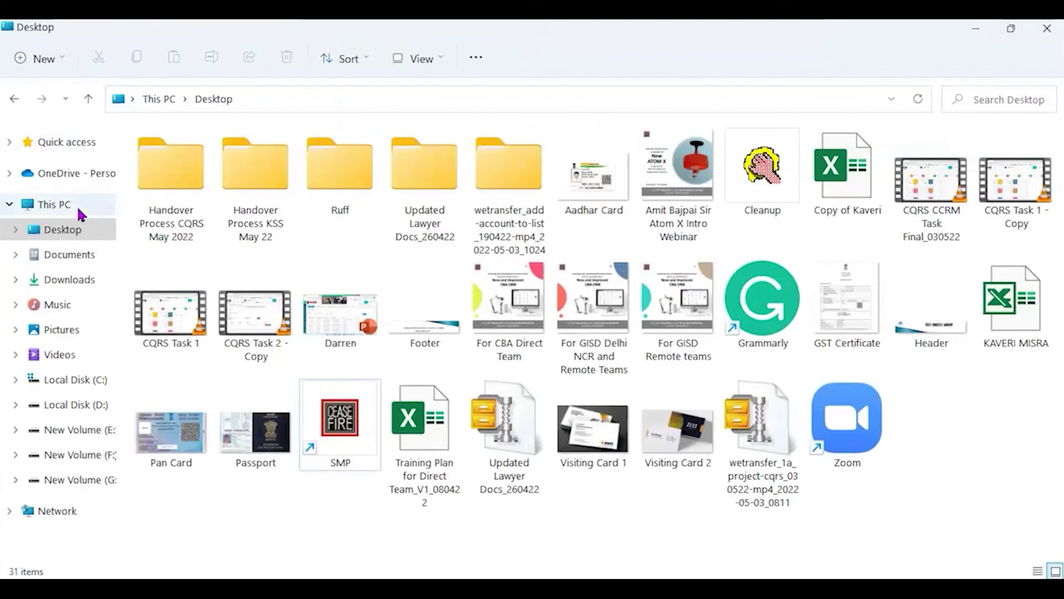
# Switch to a detailed list view and open Handover Process KSS May 22 > Photo-KSS, showing 18 files.
pyautogui.click(1038, 572)
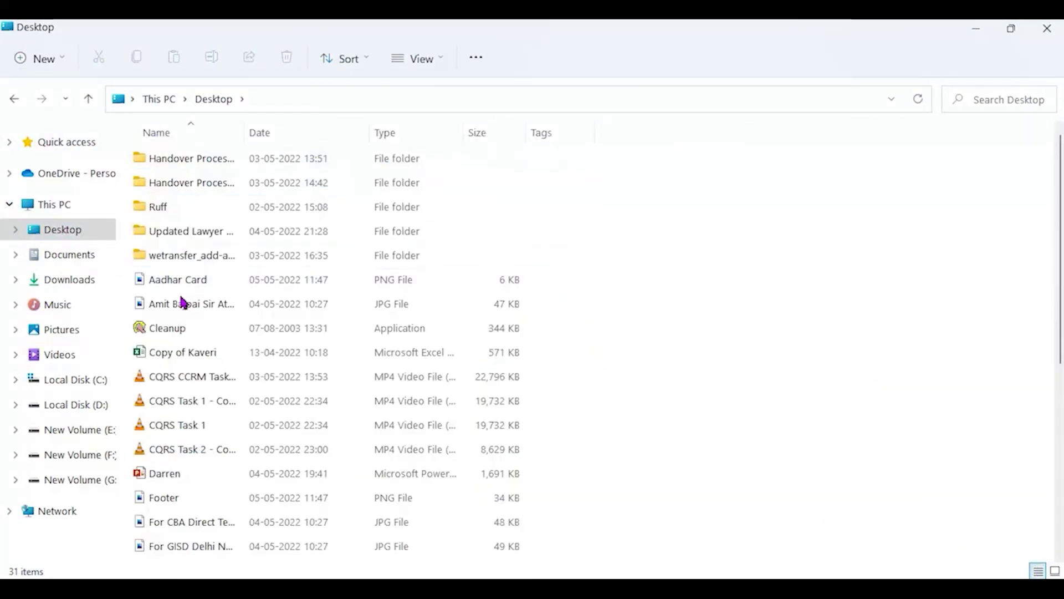
pyautogui.moveTo(197, 342)
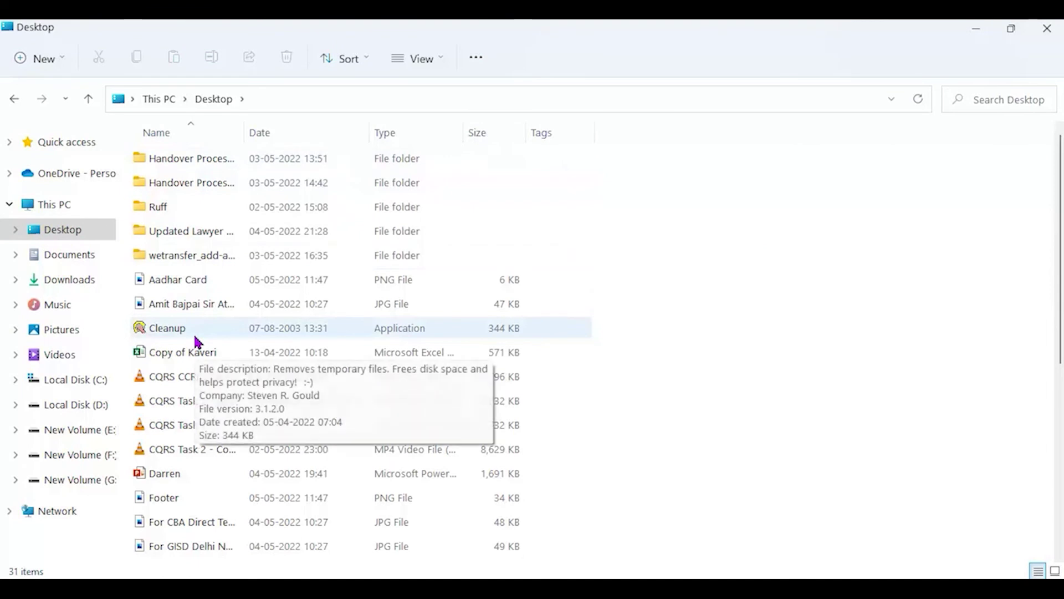
pyautogui.moveTo(242, 131); pyautogui.dragTo(416, 148)
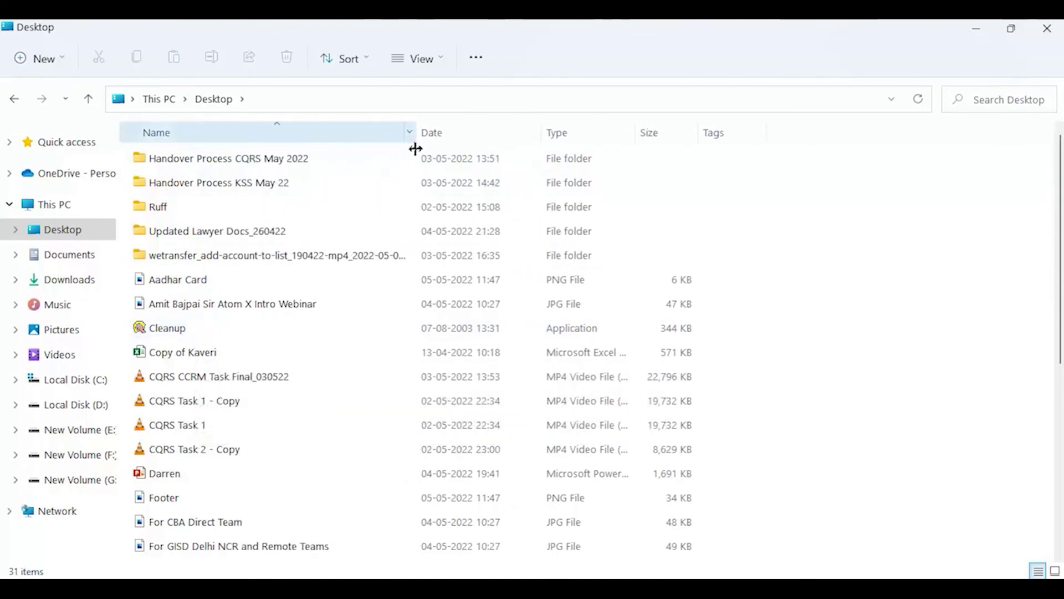
pyautogui.click(258, 189)
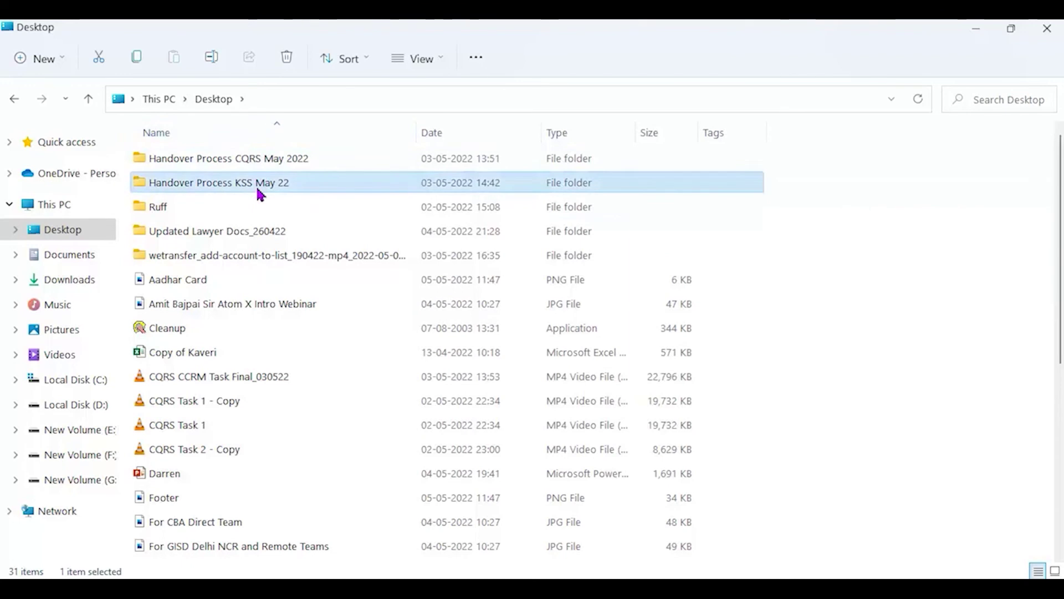
pyautogui.doubleClick(258, 189)
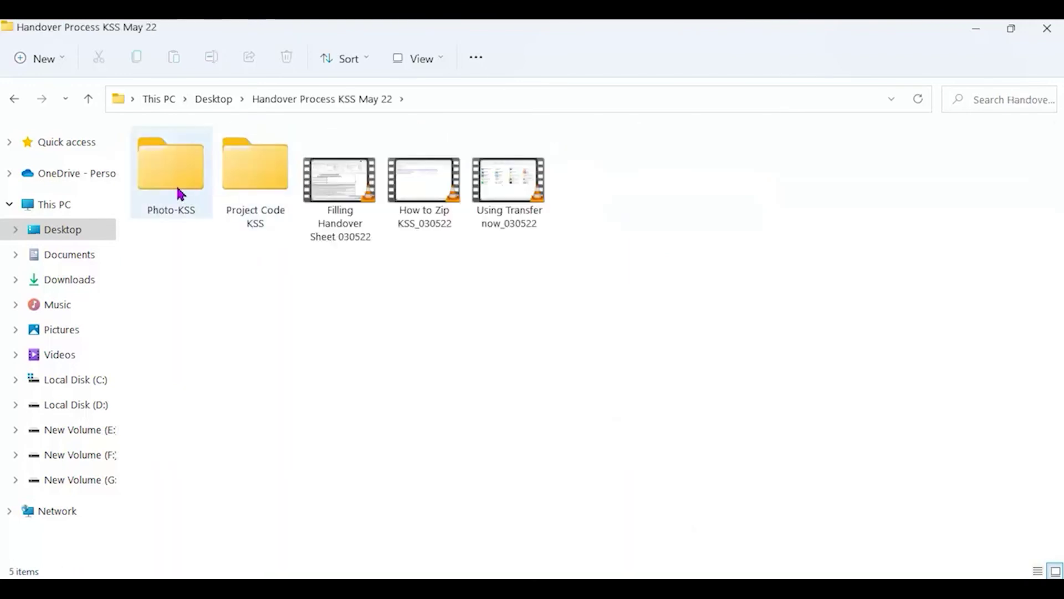
pyautogui.click(178, 179)
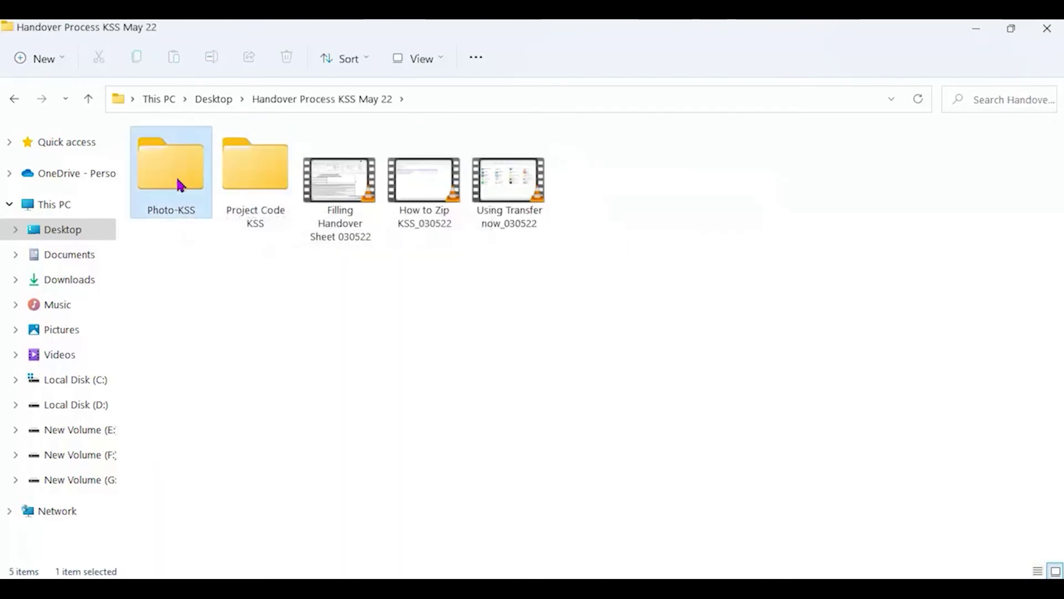
pyautogui.doubleClick(179, 184)
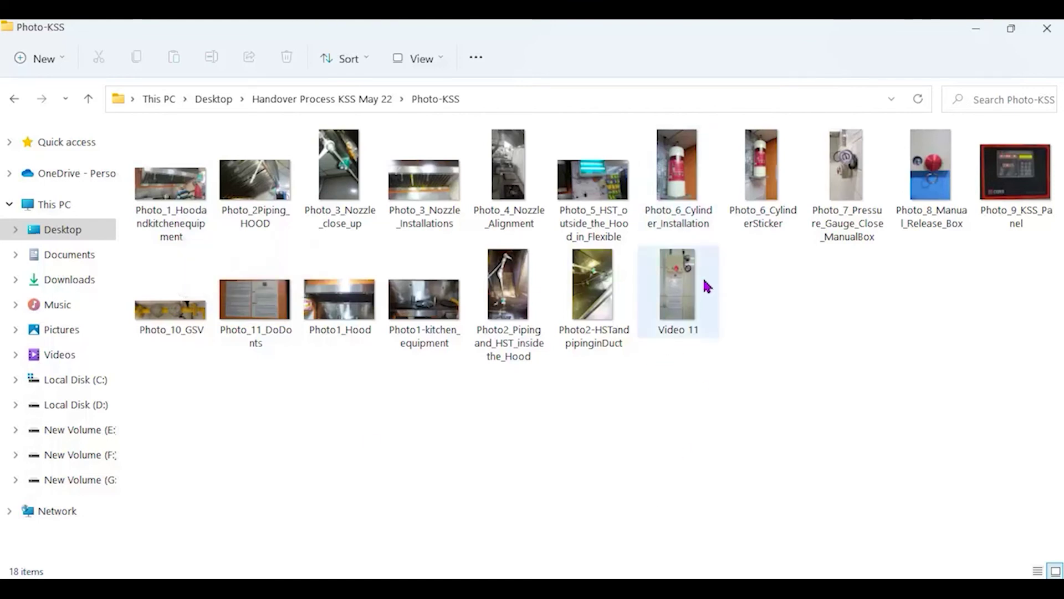
pyautogui.moveTo(707, 286)
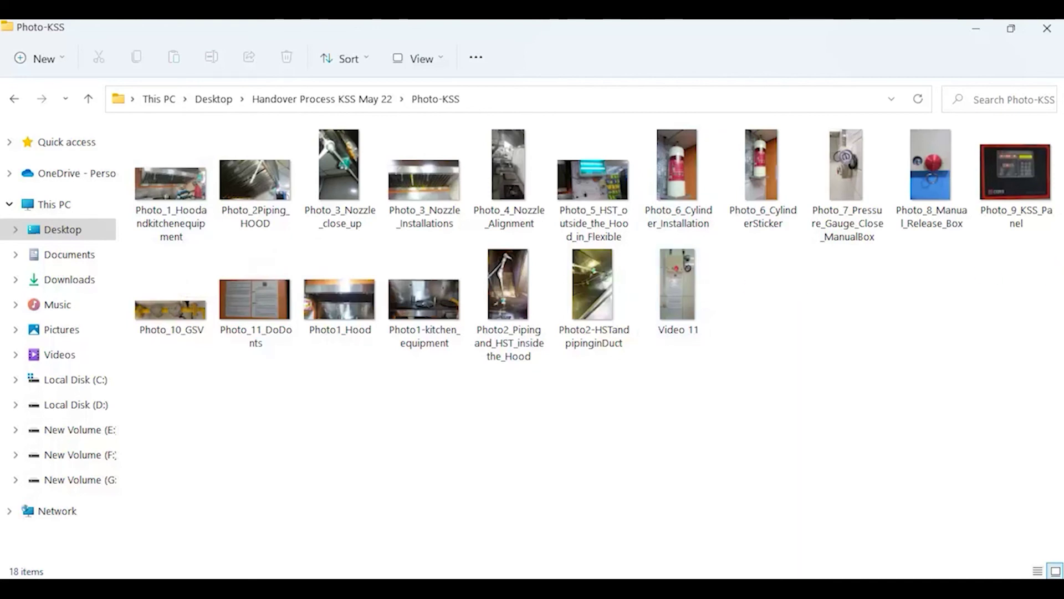
# Expand Hood and Kitchen Equipment and cycle through its three sample photos before closing them.
pyautogui.click(1011, 28)
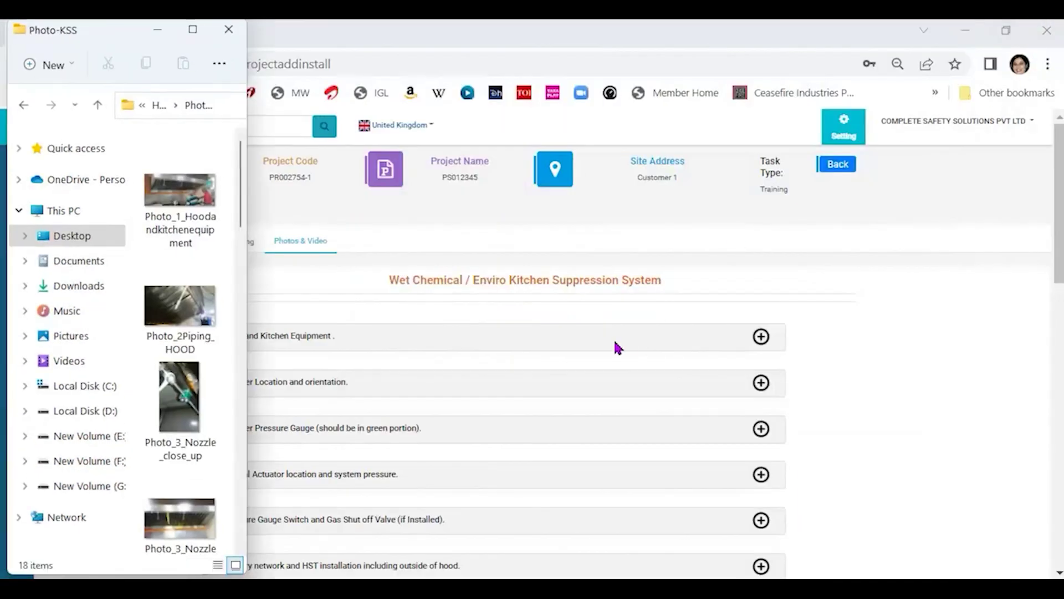
pyautogui.click(883, 332)
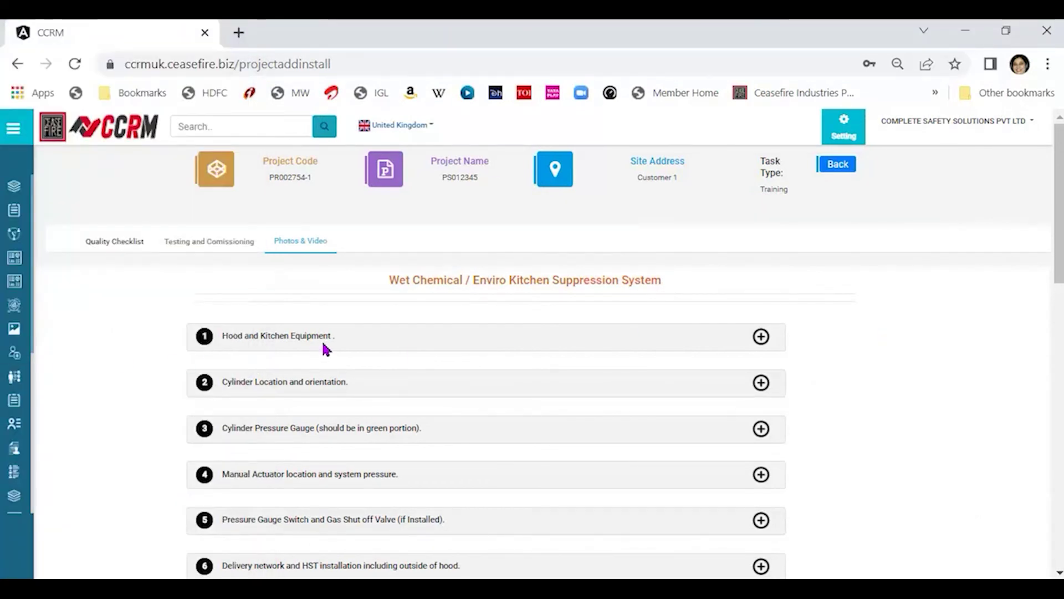
pyautogui.click(761, 337)
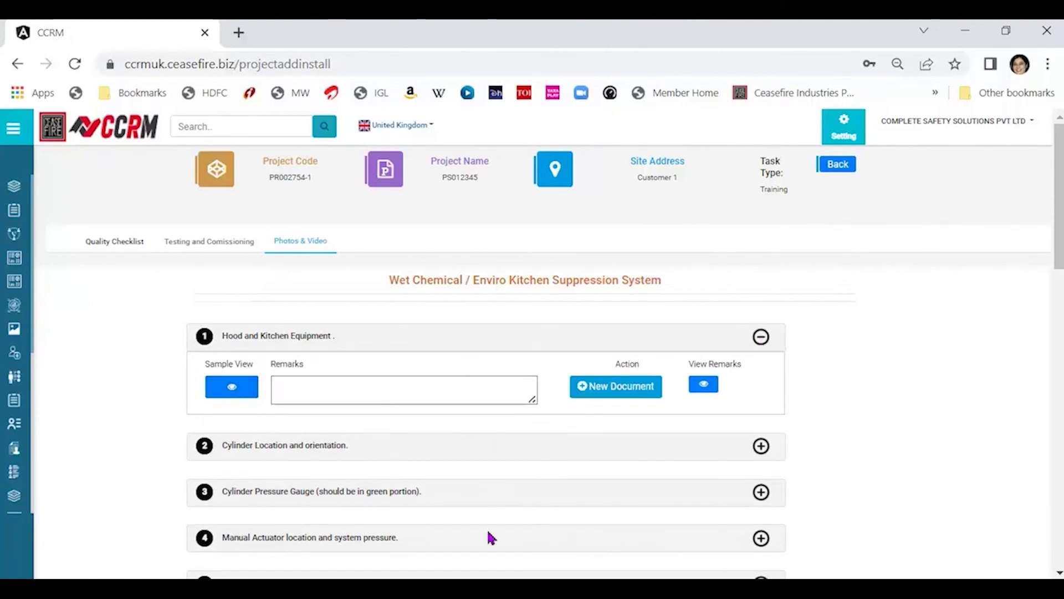
pyautogui.click(233, 395)
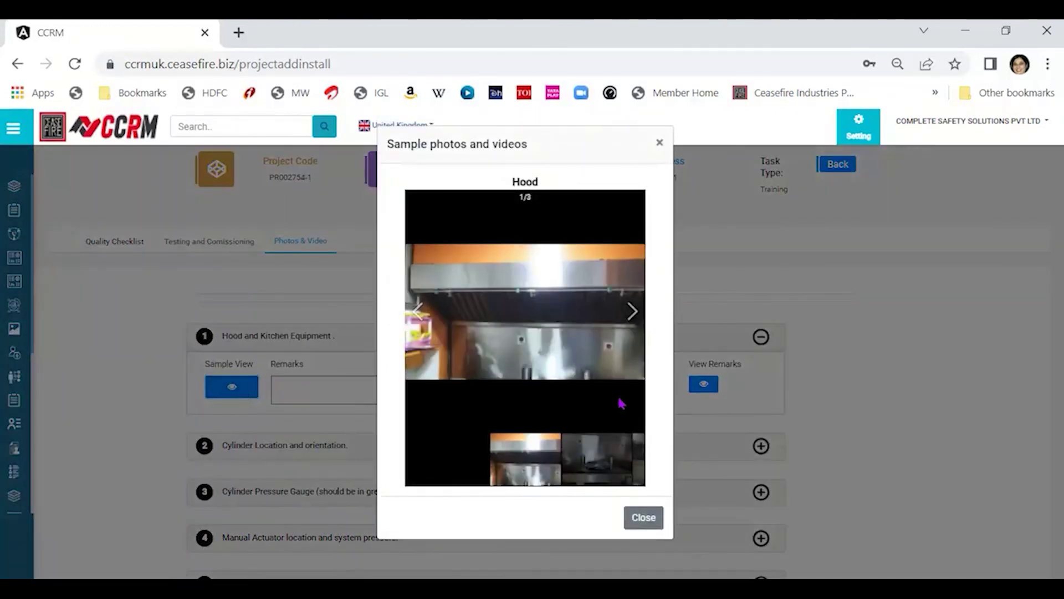
pyautogui.click(631, 315)
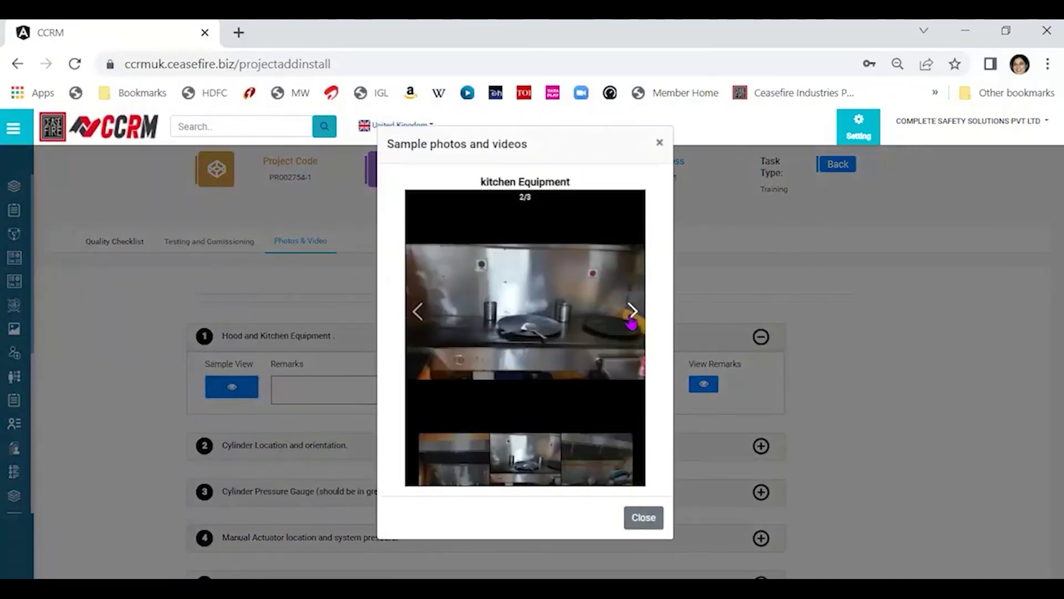
pyautogui.click(631, 319)
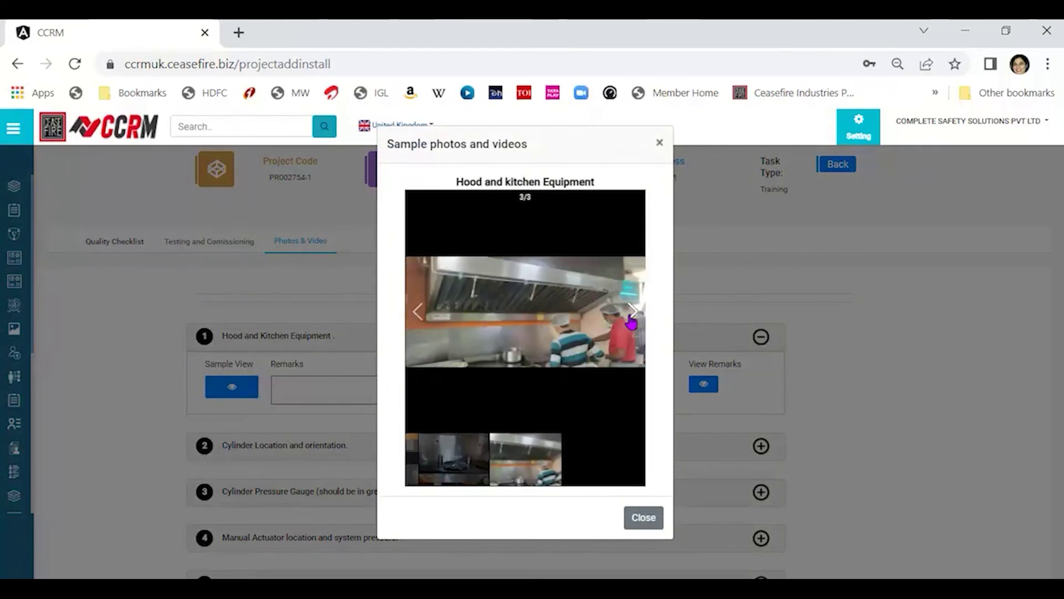
pyautogui.click(631, 321)
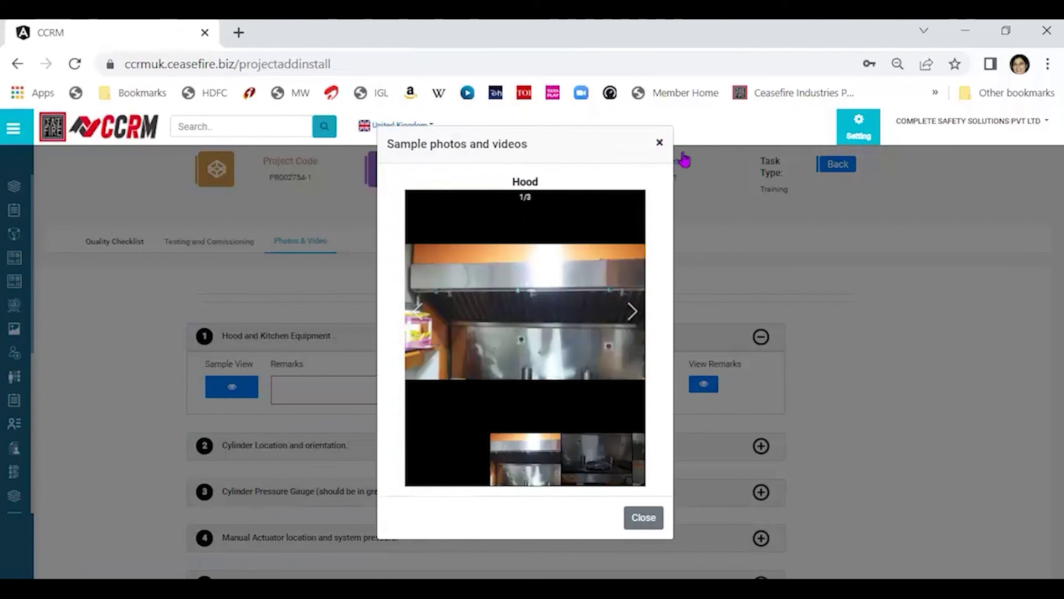
pyautogui.click(683, 157)
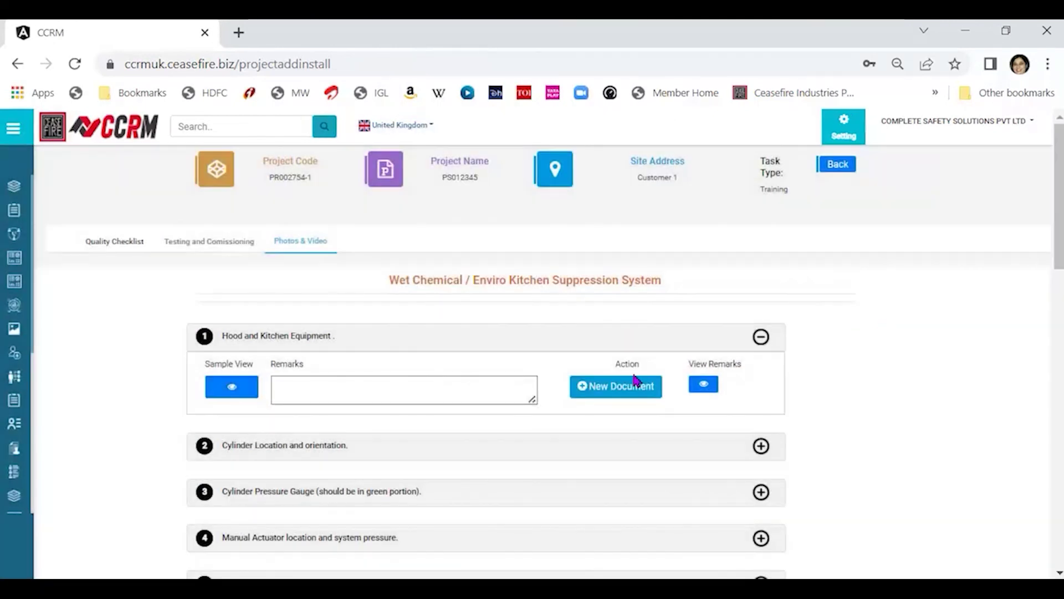
# Add a new document and pick Photo_1_Hoodandkitchenequipment.jpg from the Photo-KSS folder.
pyautogui.click(621, 393)
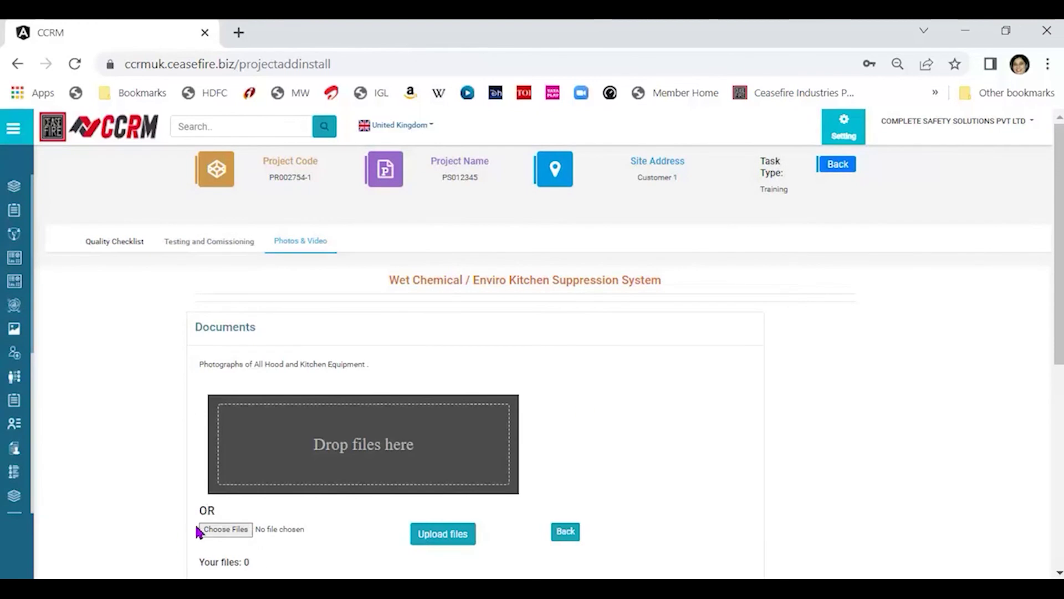
pyautogui.click(219, 533)
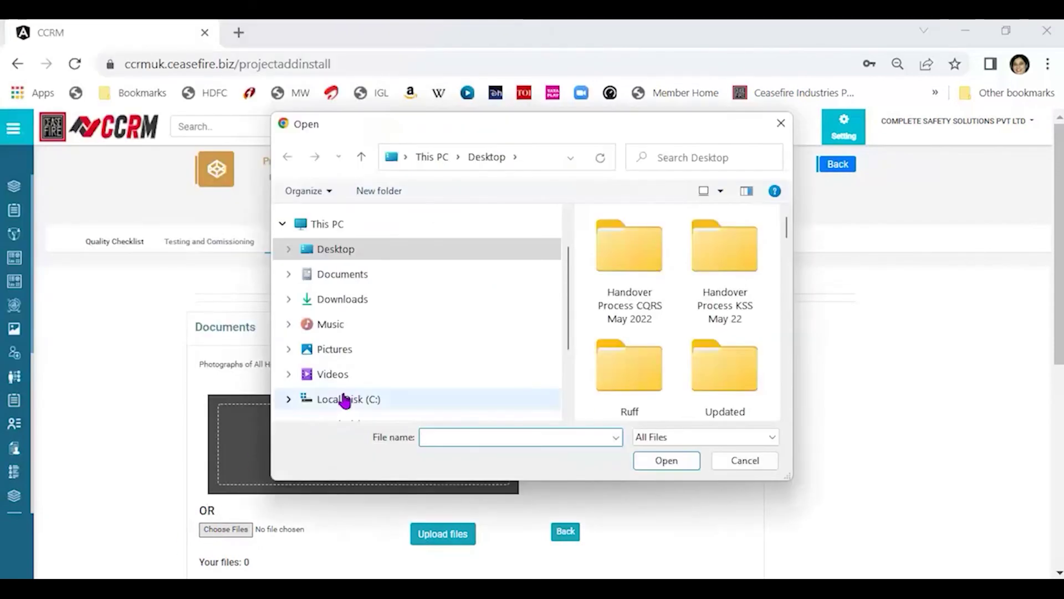
pyautogui.doubleClick(710, 257)
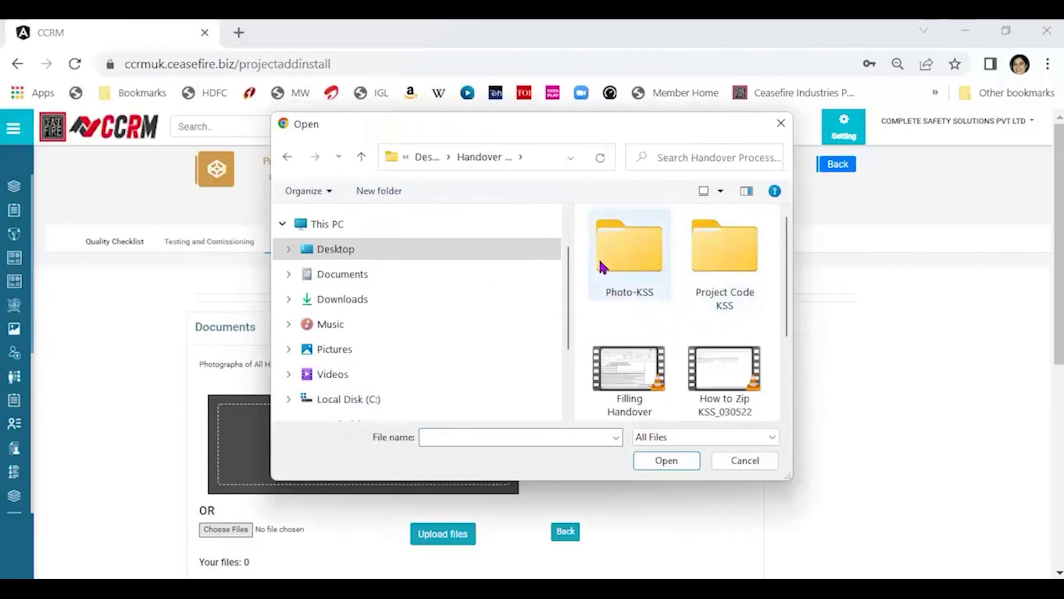
pyautogui.doubleClick(617, 258)
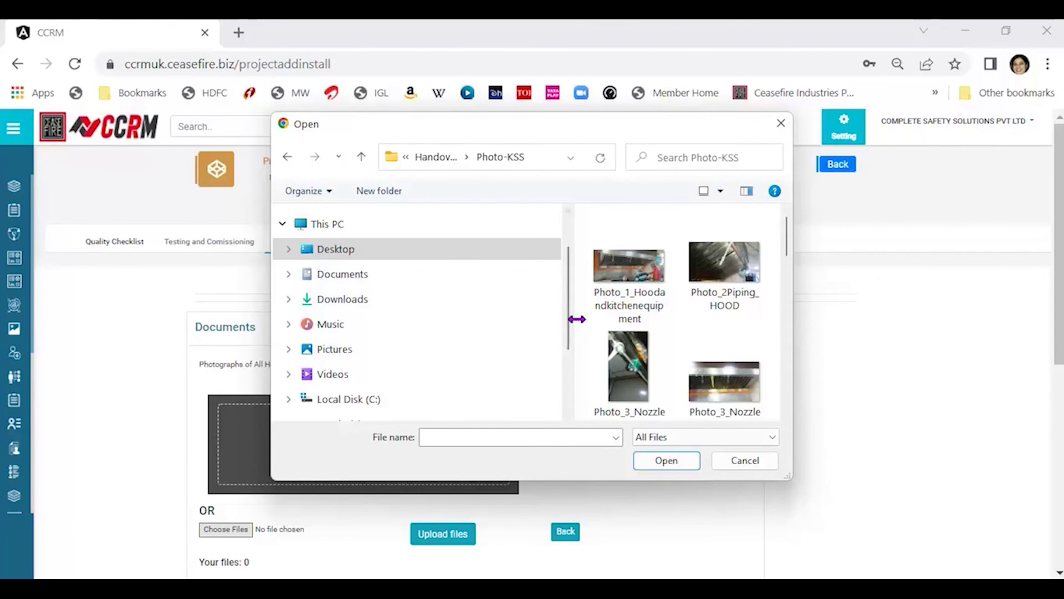
pyautogui.moveTo(577, 319); pyautogui.dragTo(344, 340)
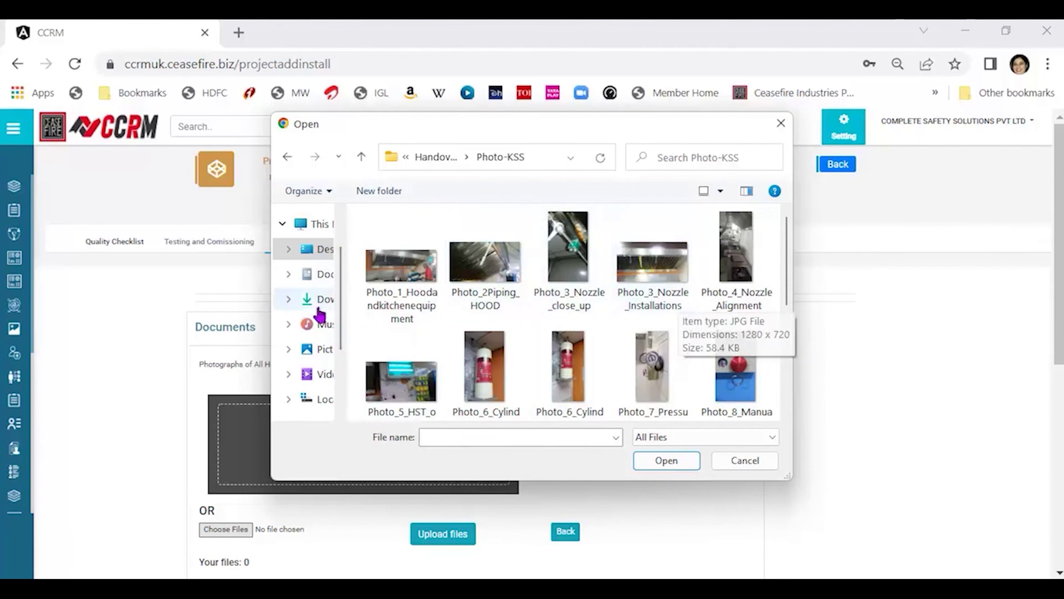
pyautogui.click(413, 289)
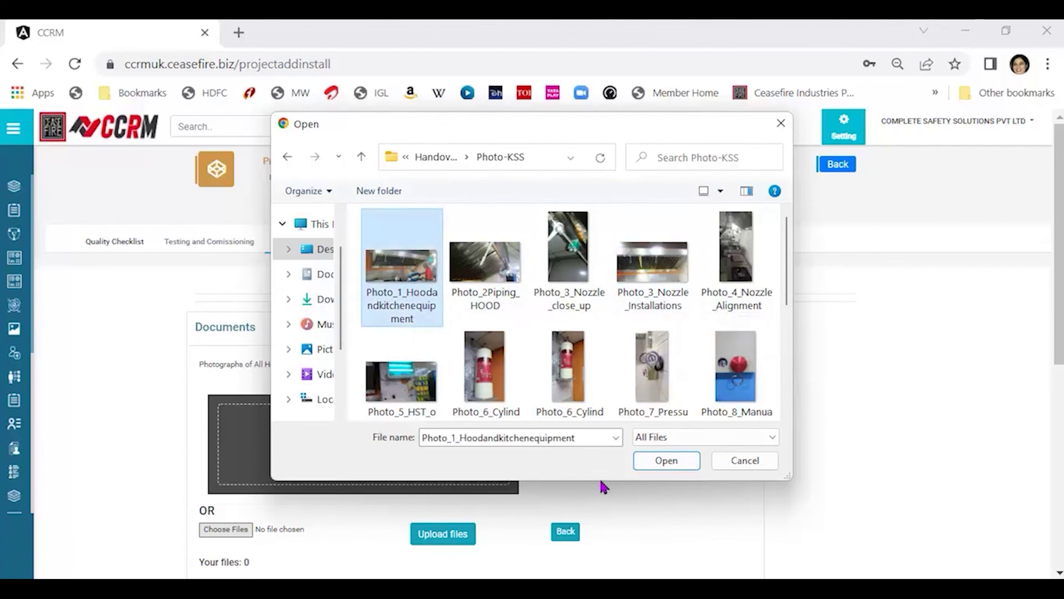
pyautogui.click(667, 463)
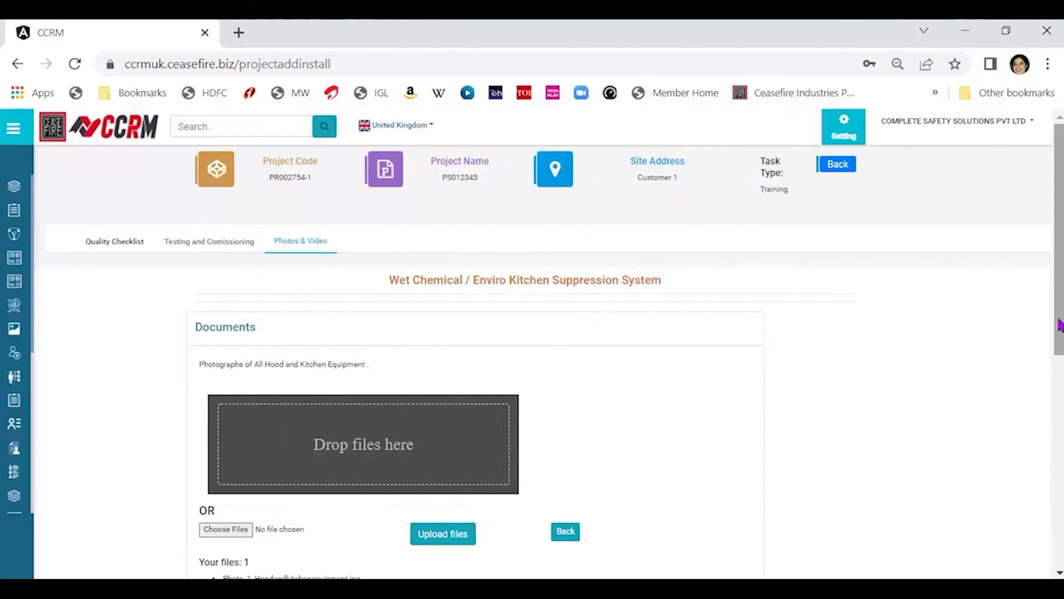
# Upload the chosen photo to Hood and Kitchen Equipment and go back to the checklist.
pyautogui.scroll(-3, 1042, 405)
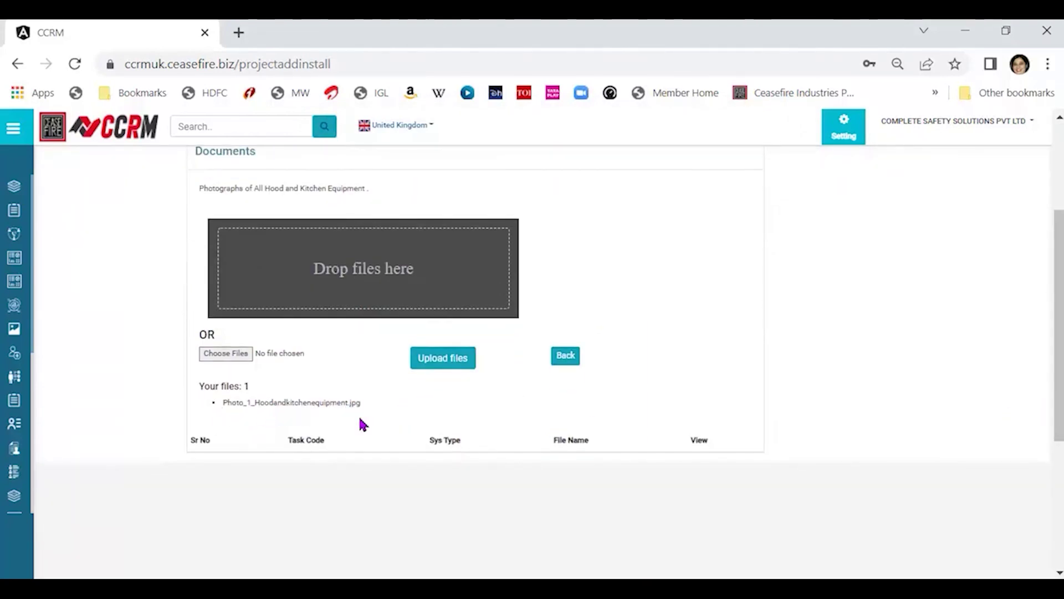
pyautogui.click(437, 366)
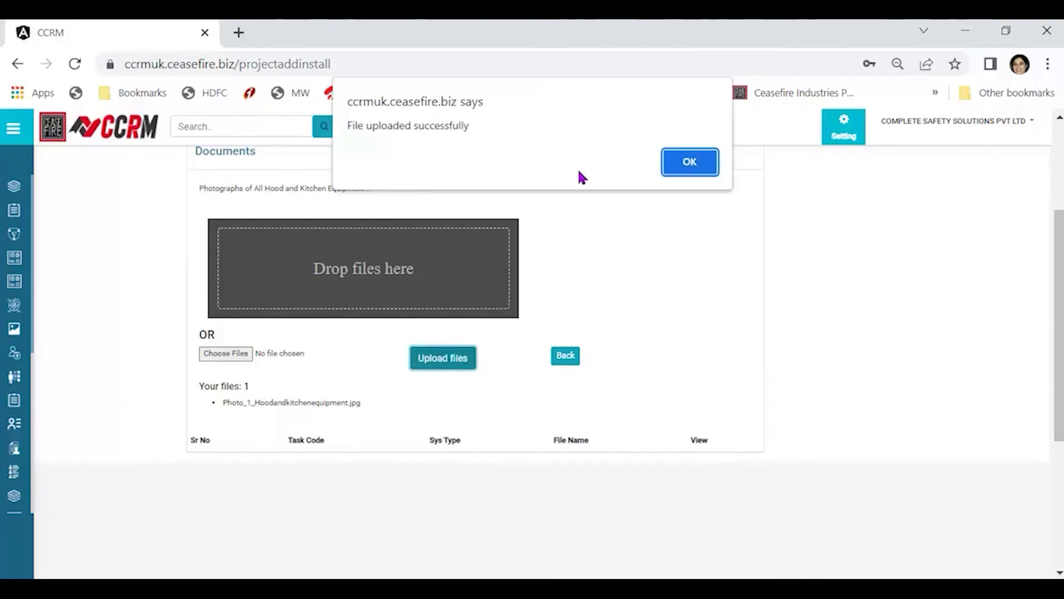
pyautogui.click(687, 165)
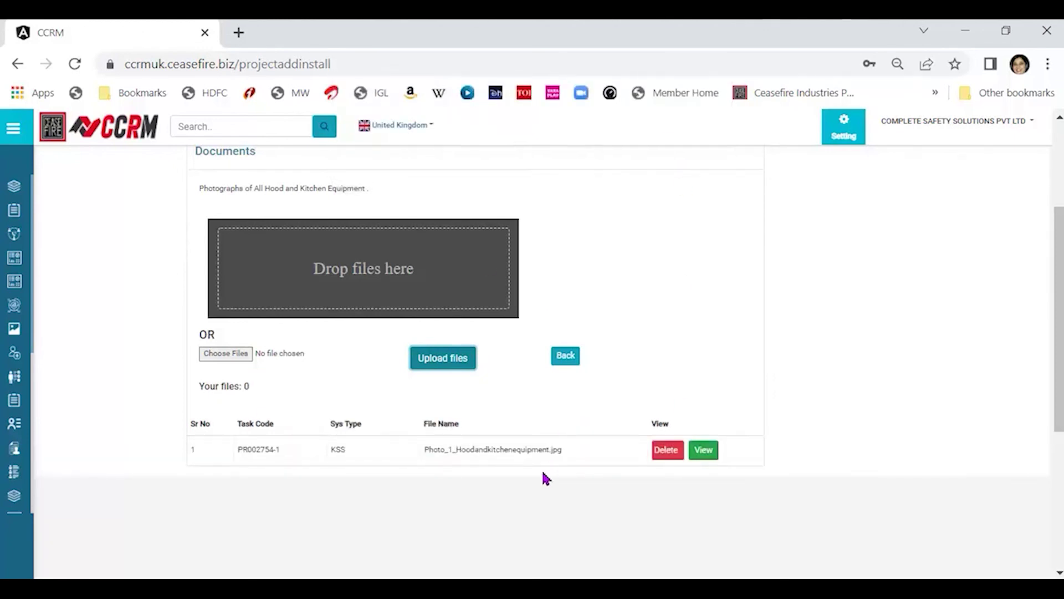
pyautogui.click(573, 361)
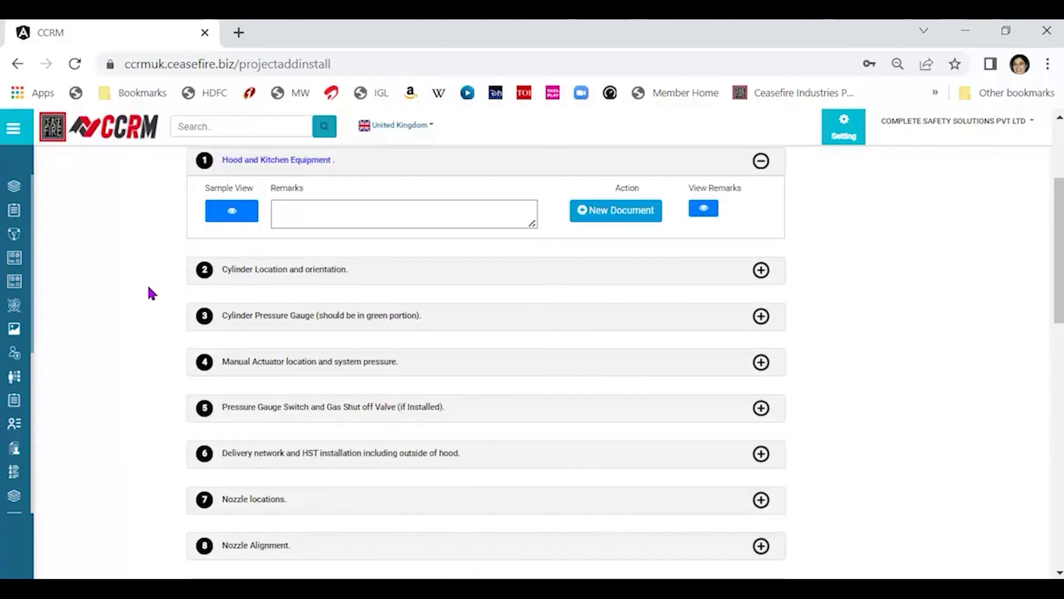
# Expand Cylinder Location and orientation and place the Photo-KSS window beside the checklist.
pyautogui.click(762, 272)
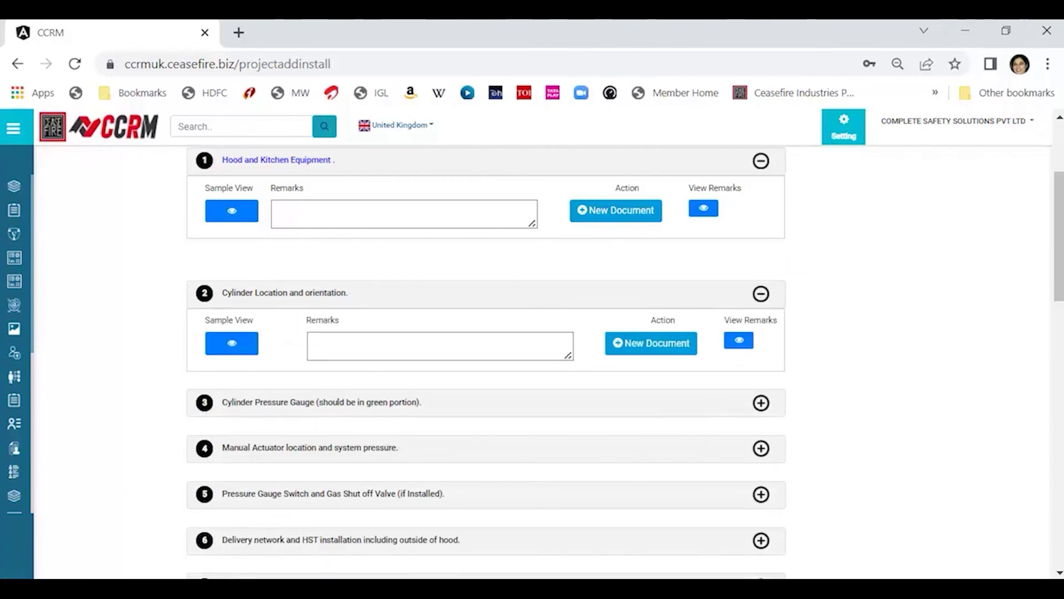
pyautogui.hotkey('alt', 'Tab')
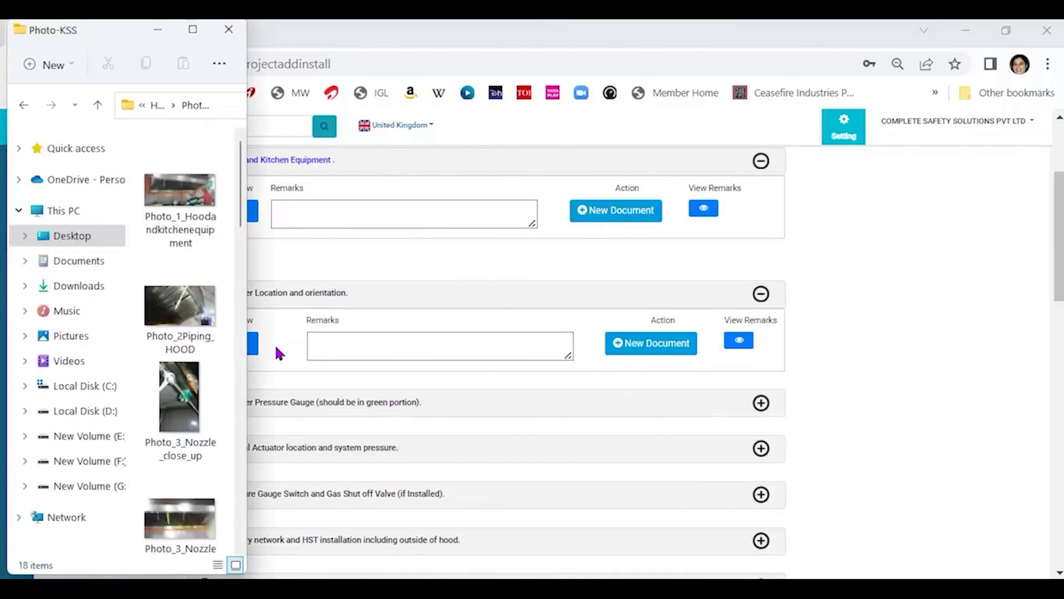
pyautogui.scroll(-5, 215, 315)
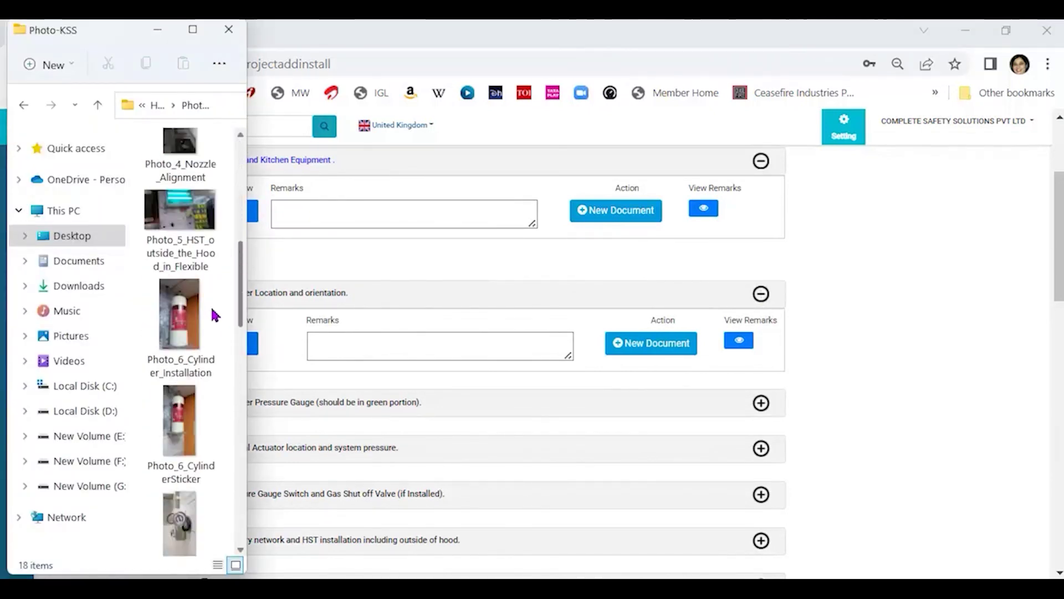
pyautogui.scroll(-10, 216, 315)
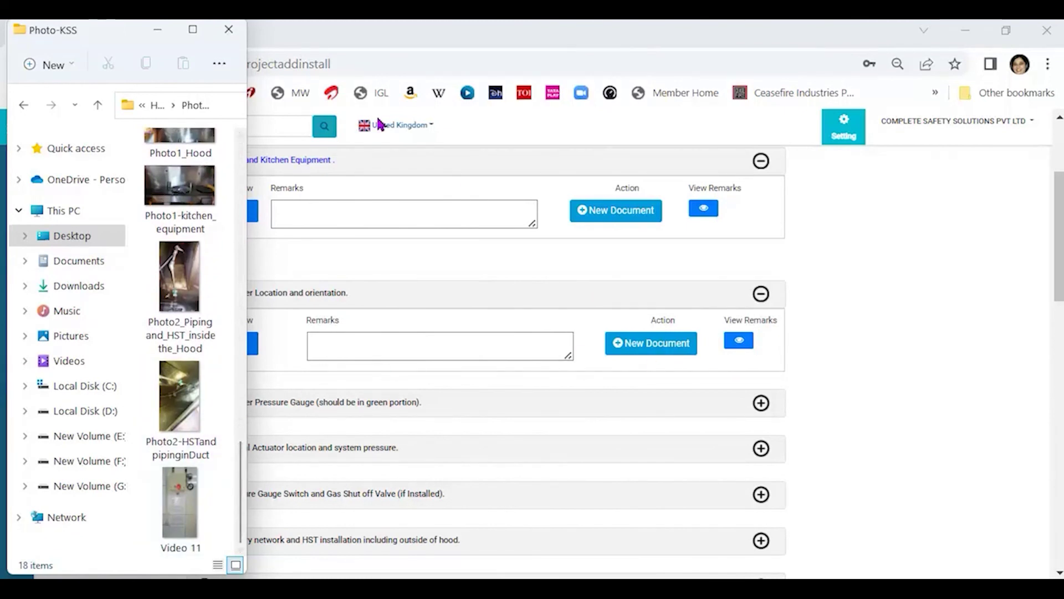
pyautogui.moveTo(117, 39); pyautogui.dragTo(937, 80)
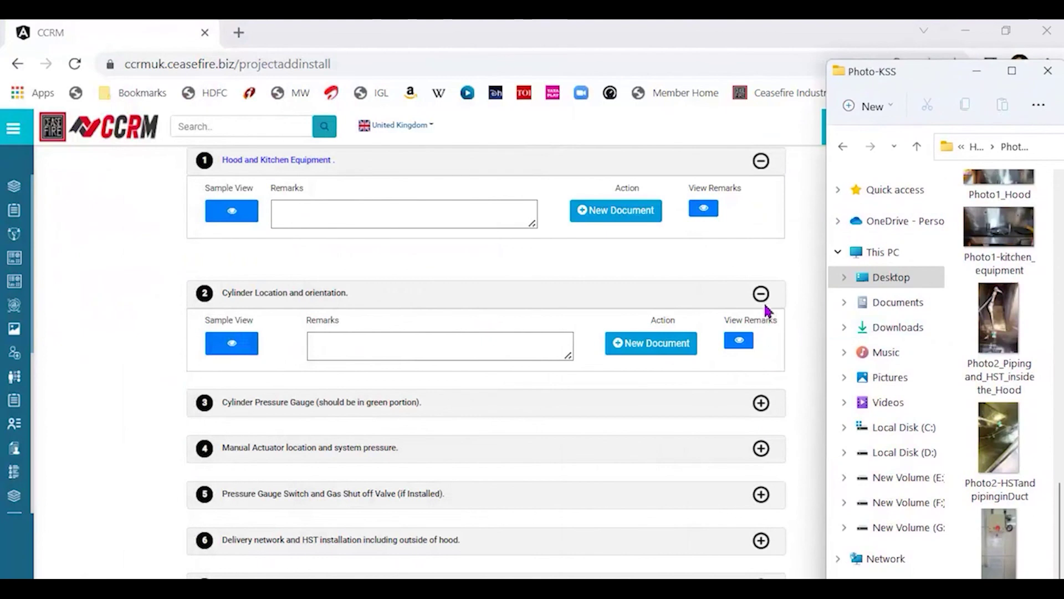
# Drag Photo2_Piping and_HST_inside the_Hood.jpg into the drop area, upload it, and return.
pyautogui.click(657, 350)
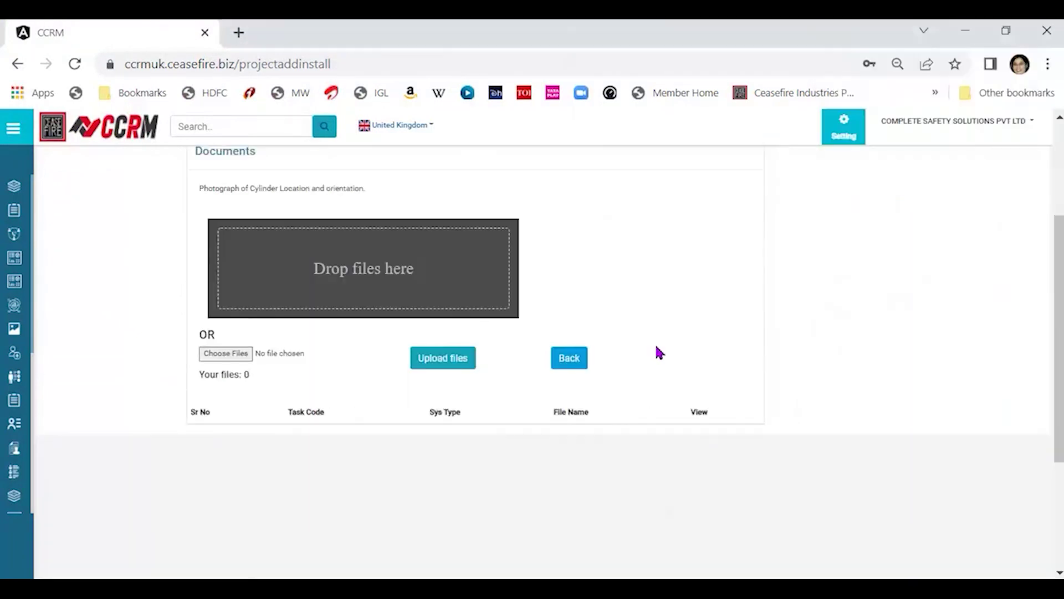
pyautogui.hotkey('alt', 'Tab')
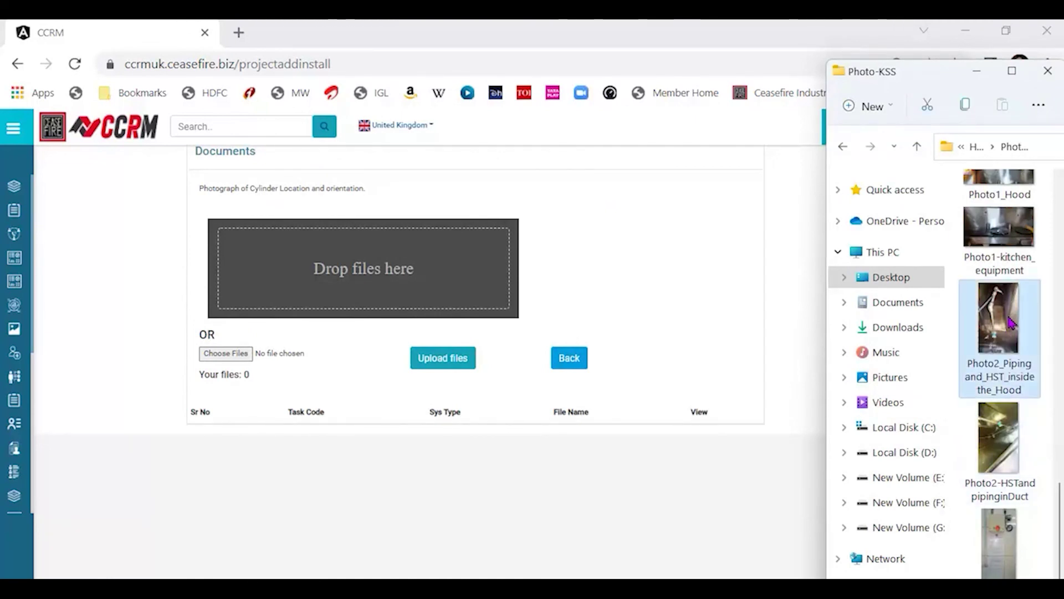
pyautogui.moveTo(1012, 321); pyautogui.dragTo(326, 304)
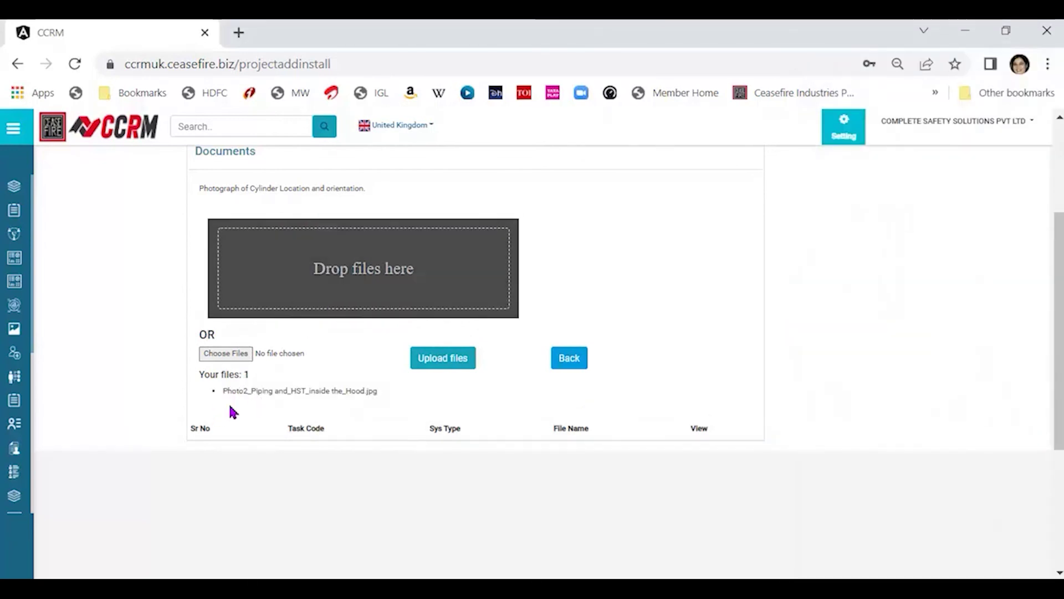
pyautogui.click(467, 361)
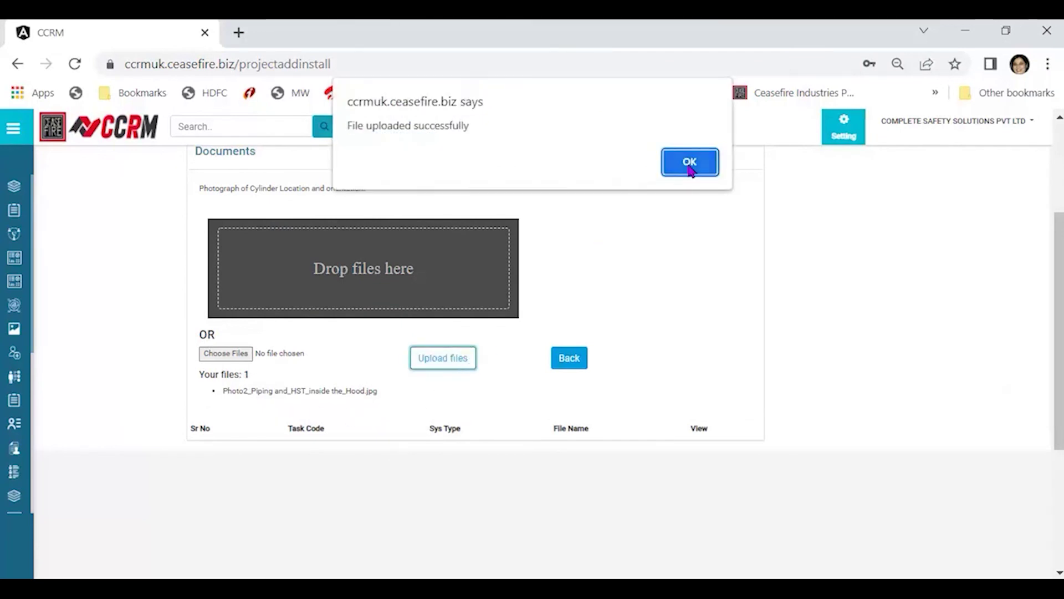
pyautogui.click(691, 164)
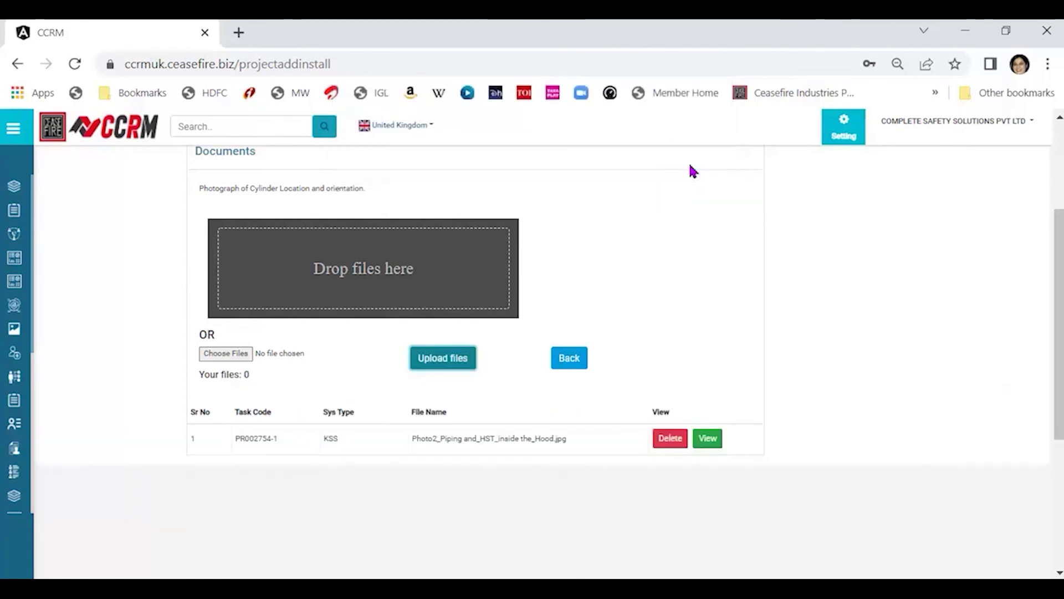
pyautogui.click(571, 360)
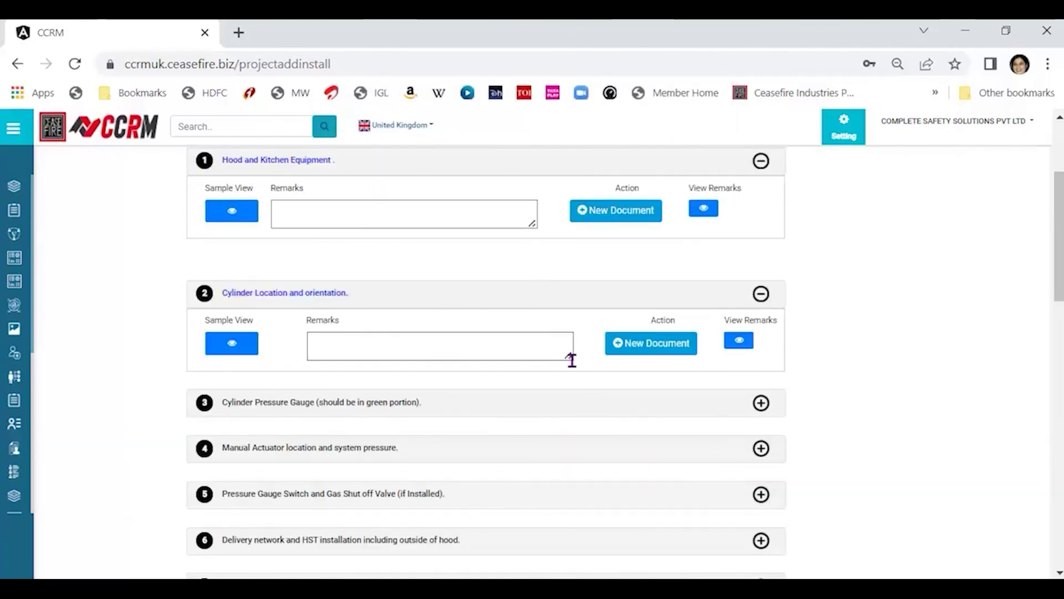
pyautogui.moveTo(1056, 237); pyautogui.dragTo(1040, 285)
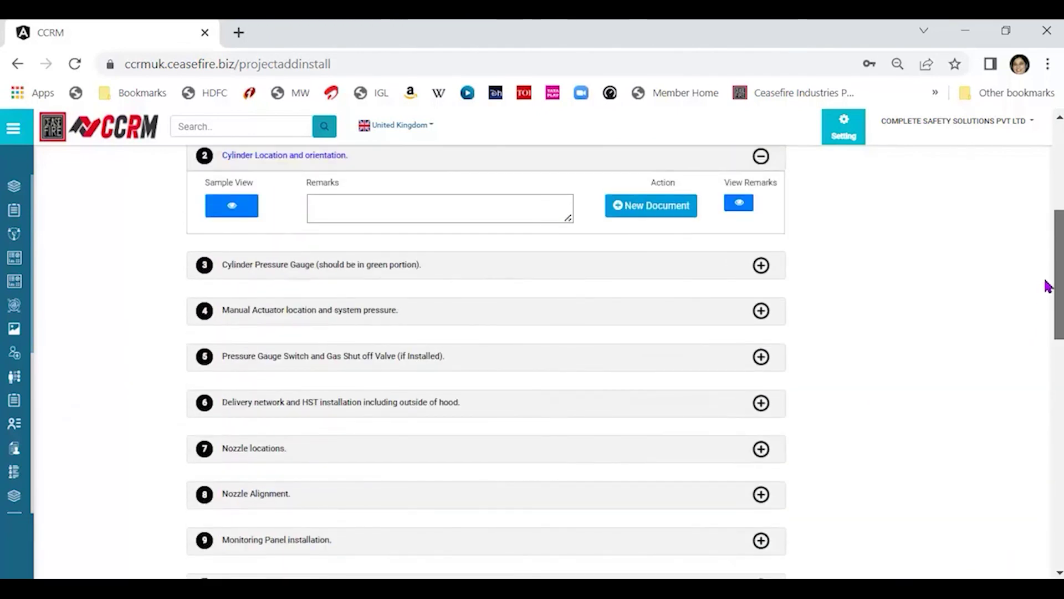
pyautogui.moveTo(1048, 286); pyautogui.dragTo(1048, 345)
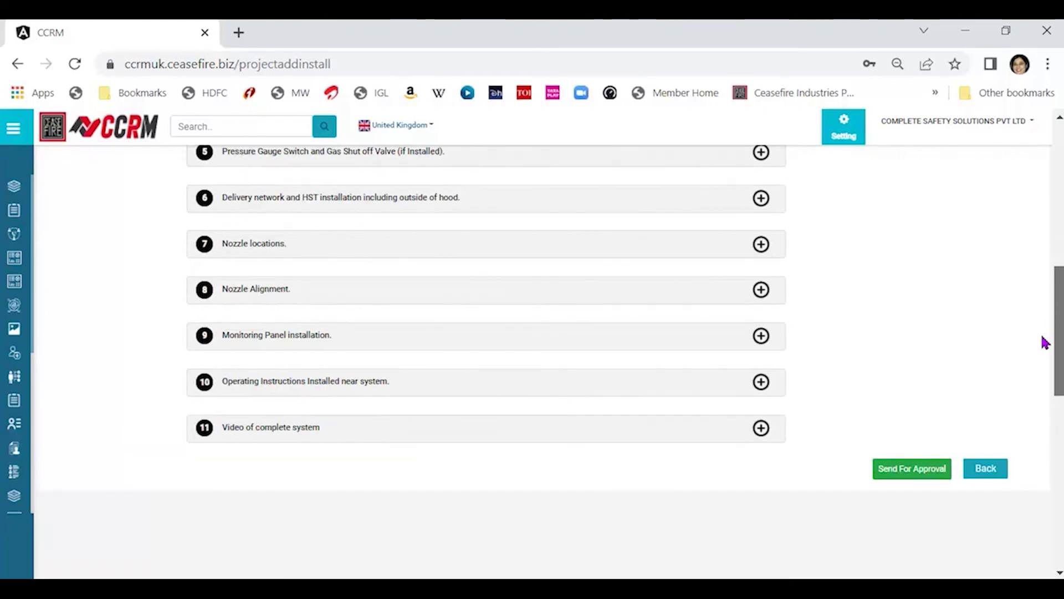
pyautogui.moveTo(1043, 341); pyautogui.dragTo(1045, 343)
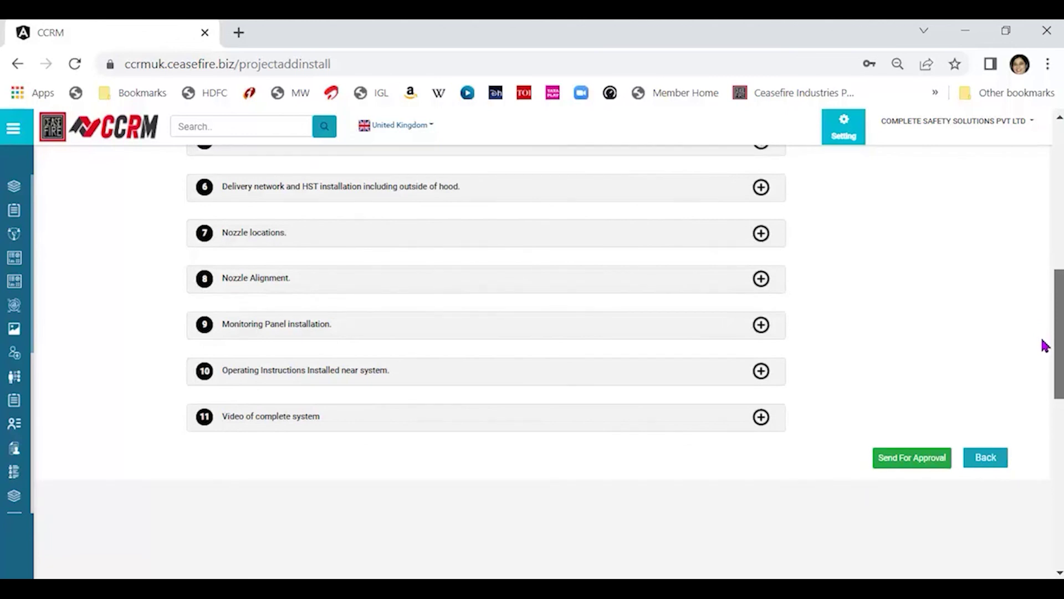
pyautogui.scroll(-1, 1045, 345)
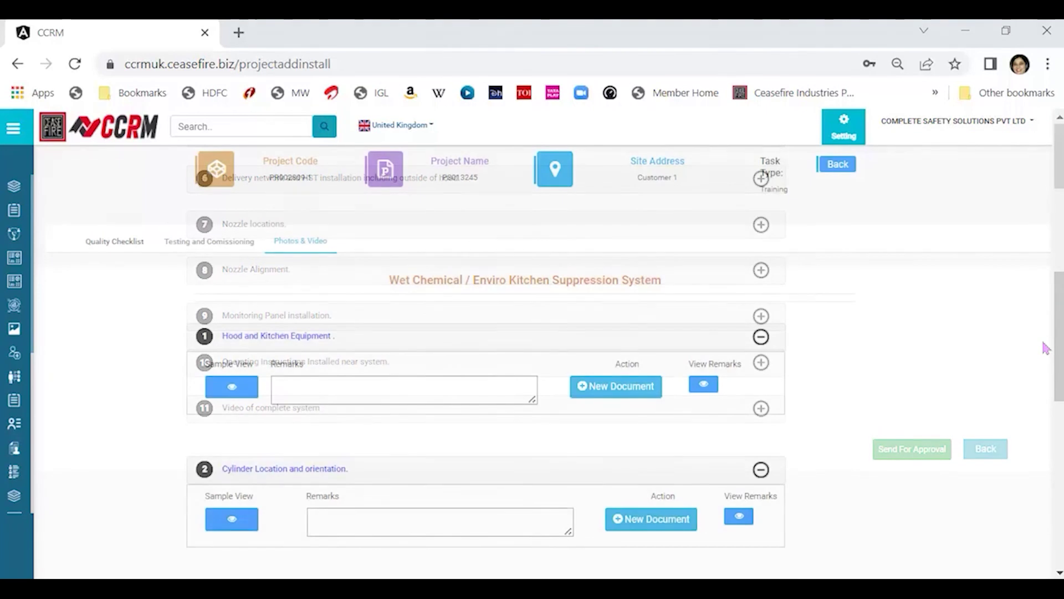
pyautogui.scroll(-5, 1056, 166)
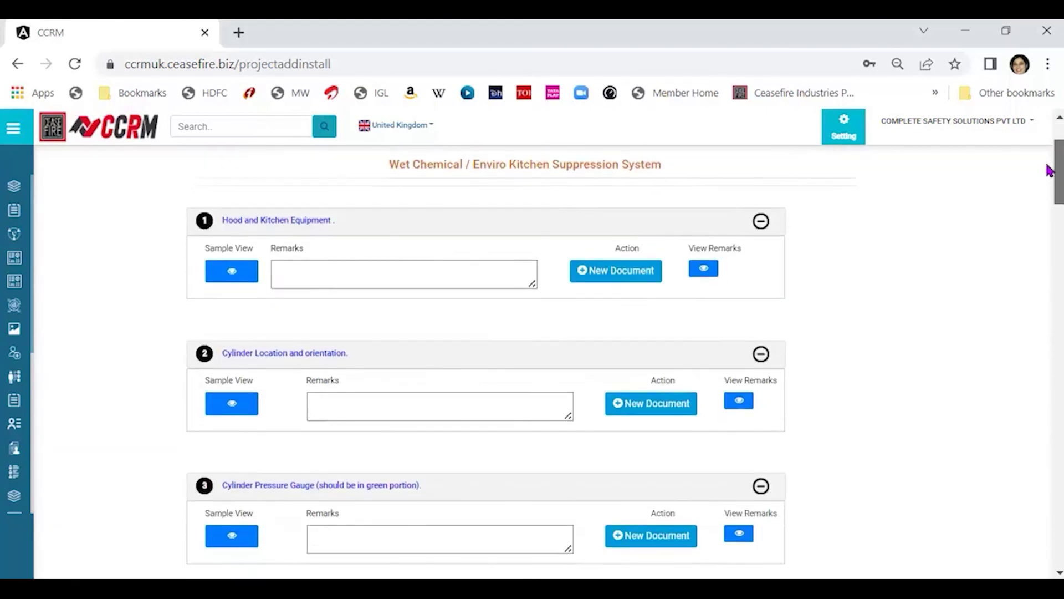
pyautogui.scroll(-15, 1040, 192)
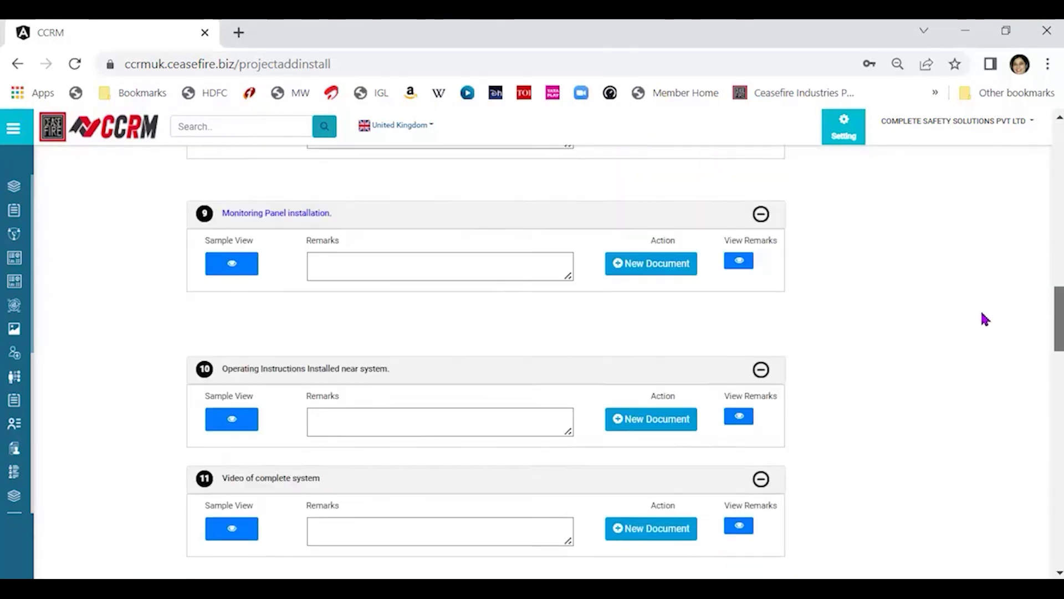
pyautogui.scroll(20, 980, 330)
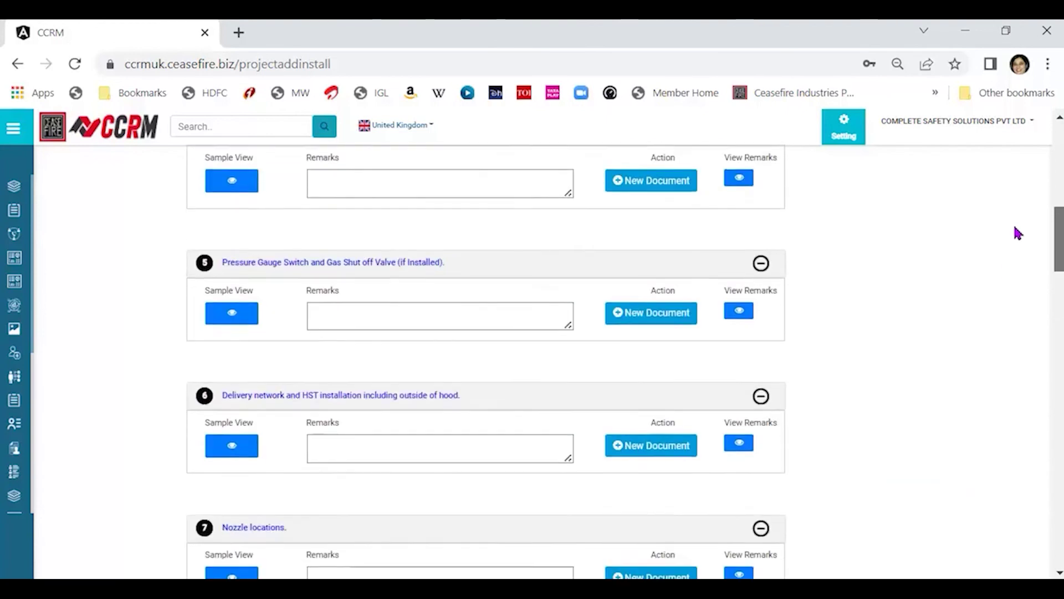
pyautogui.scroll(6, 1030, 194)
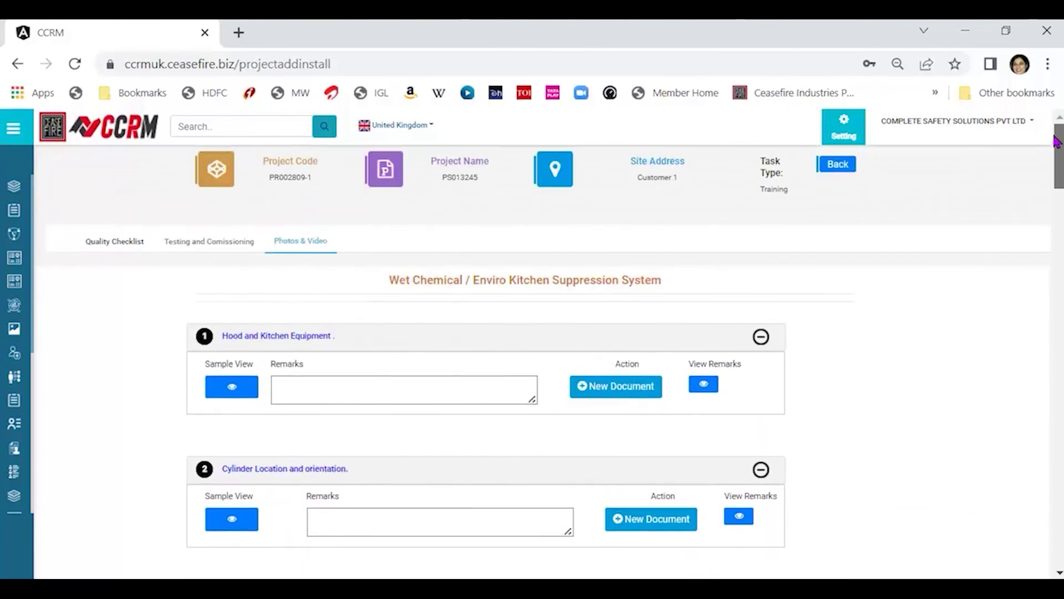
pyautogui.moveTo(1057, 141); pyautogui.dragTo(1025, 347)
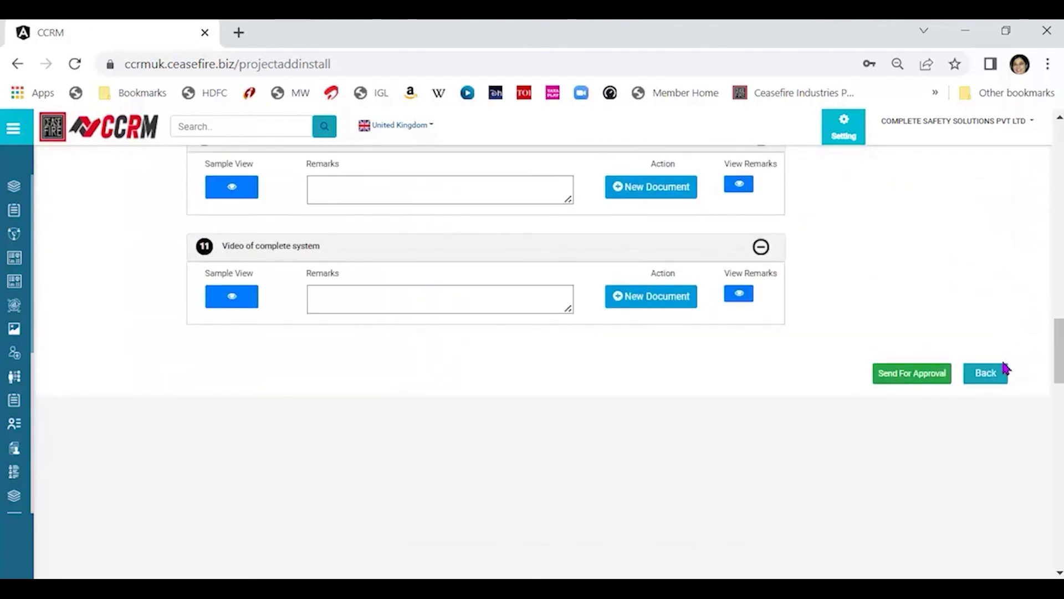
# Go back to the Testing and Commissioning checklist and scroll through its four Yes answers.
pyautogui.click(993, 373)
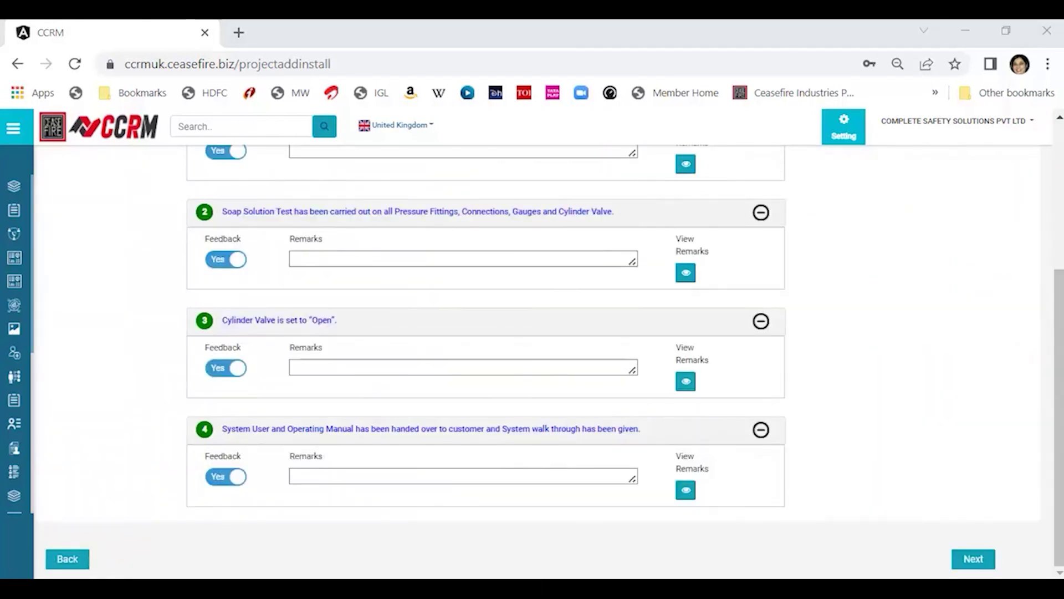
pyautogui.moveTo(1057, 335); pyautogui.dragTo(998, 566)
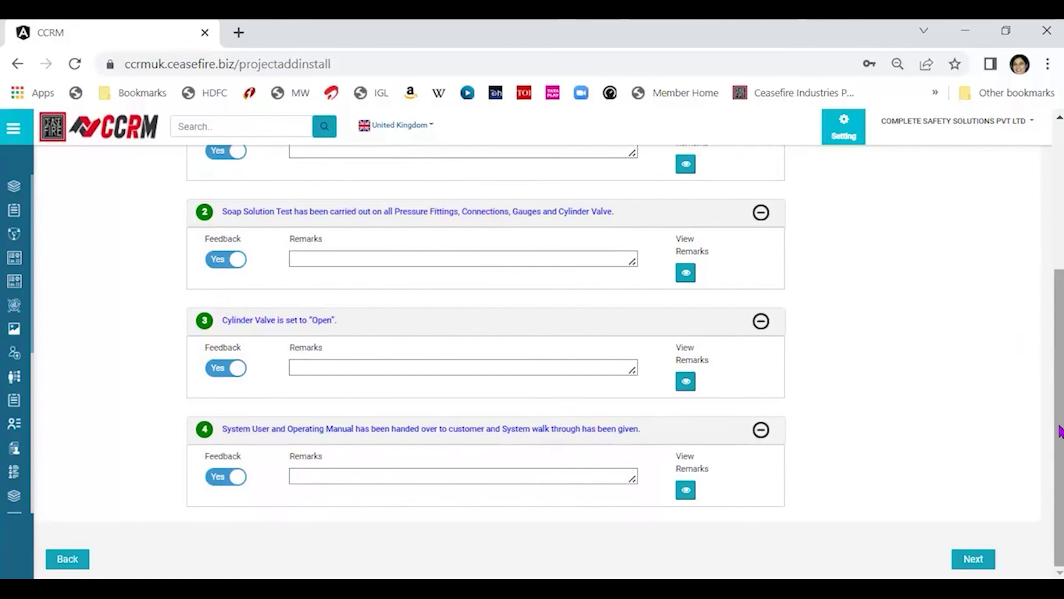
pyautogui.moveTo(1057, 427); pyautogui.dragTo(969, 266)
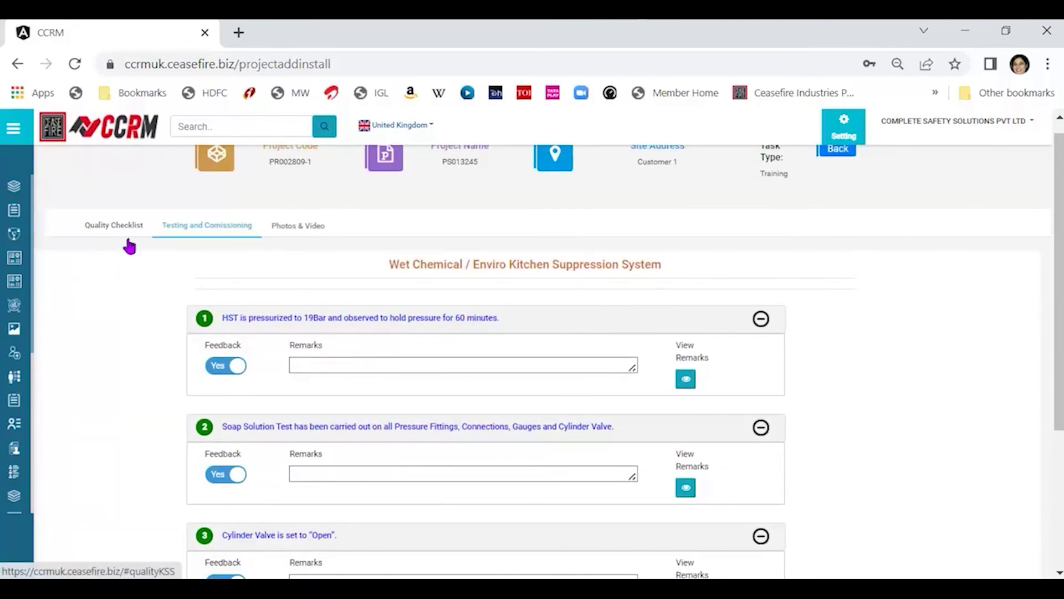
pyautogui.moveTo(1059, 333); pyautogui.dragTo(1010, 466)
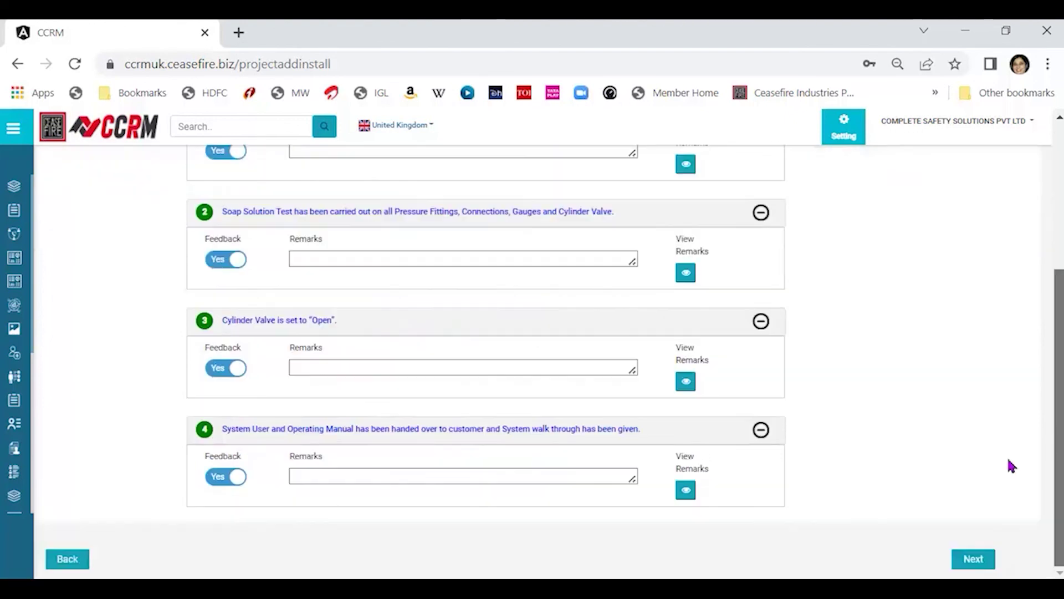
# From the Photos & Video step, send the handover record for approval and acknowledge the alert.
pyautogui.click(974, 559)
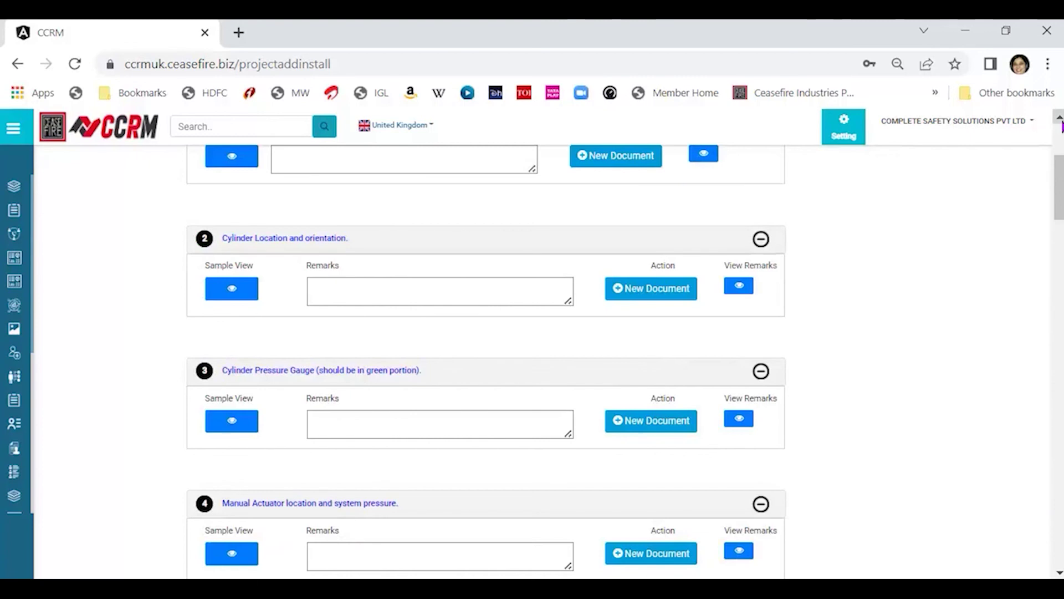
pyautogui.moveTo(1055, 190); pyautogui.dragTo(1024, 357)
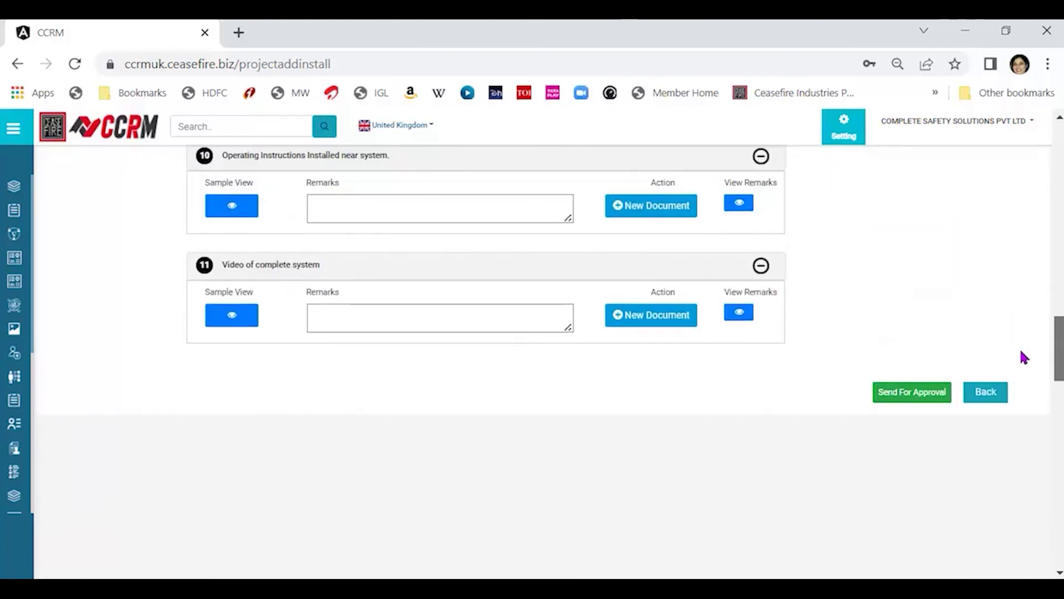
pyautogui.click(931, 397)
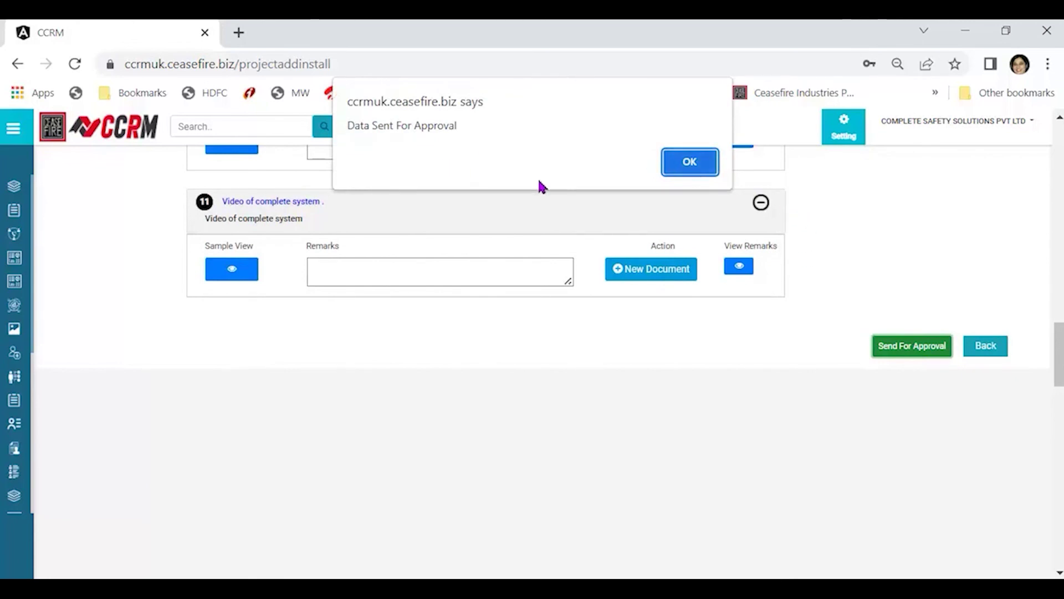
pyautogui.click(707, 166)
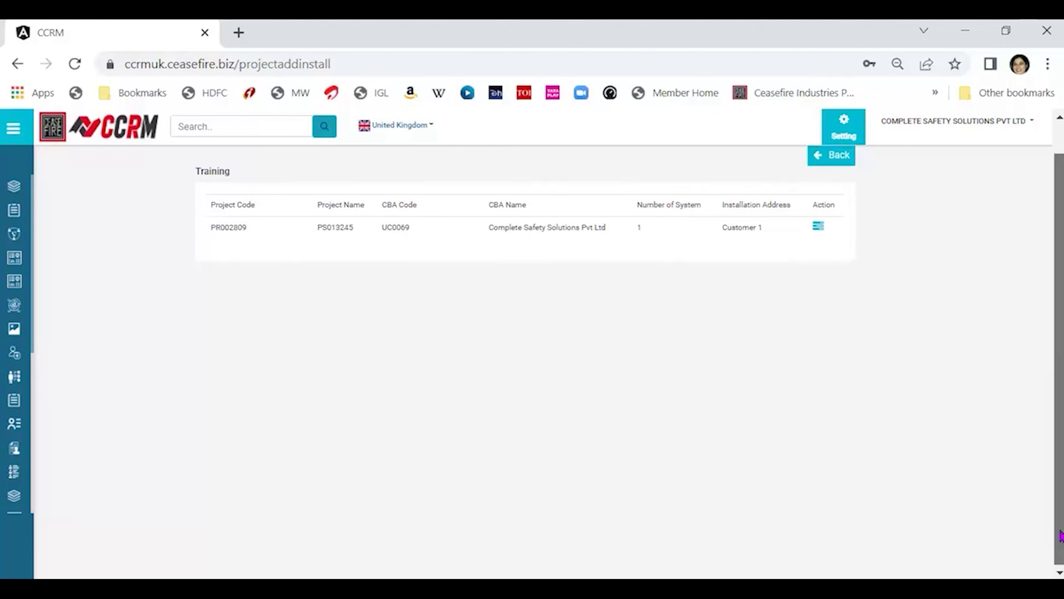
# View the refreshed Training list showing PR002809-1 as Approval Pending on 12-May-2022.
pyautogui.moveTo(1060, 532); pyautogui.dragTo(1060, 495)
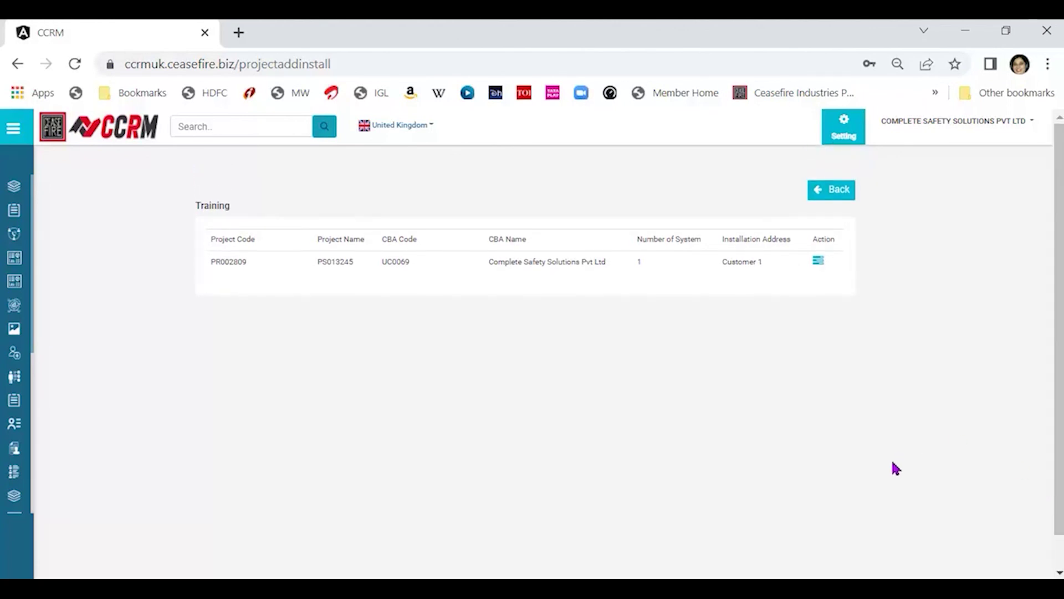